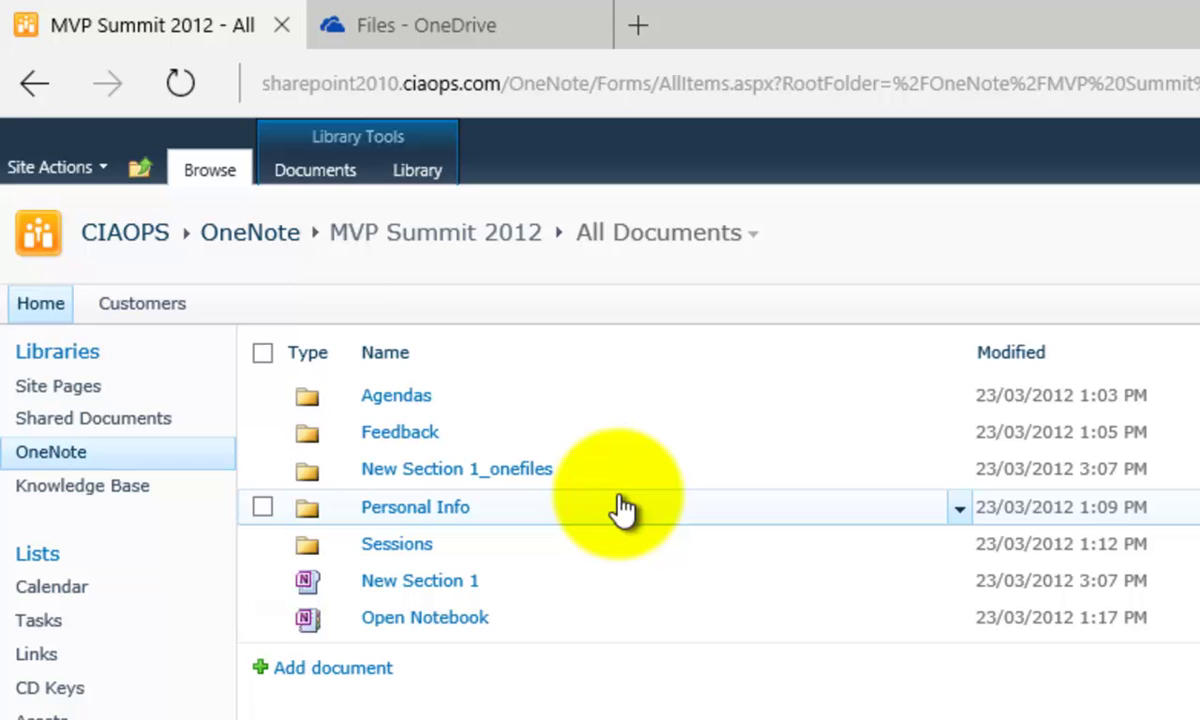
- Launch the MVP Summit 2012 notebook's .onetoc2 file from the SharePoint 2010 library into desktop OneNote
click(448, 617)
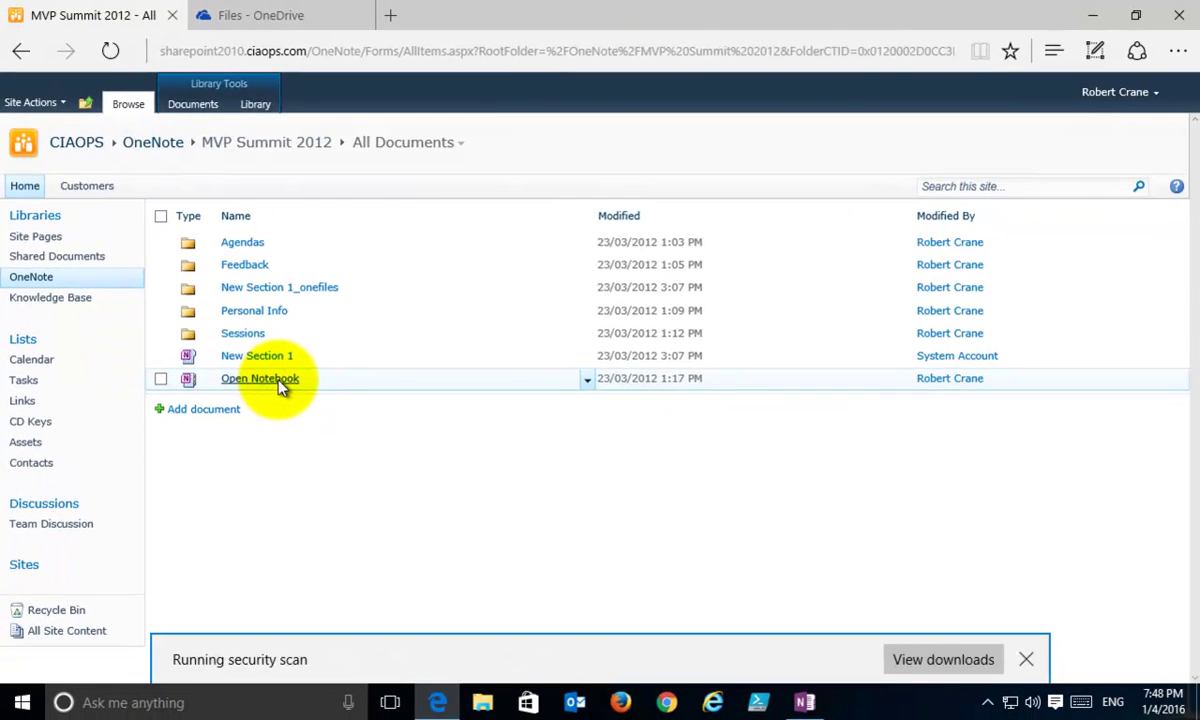
click(710, 660)
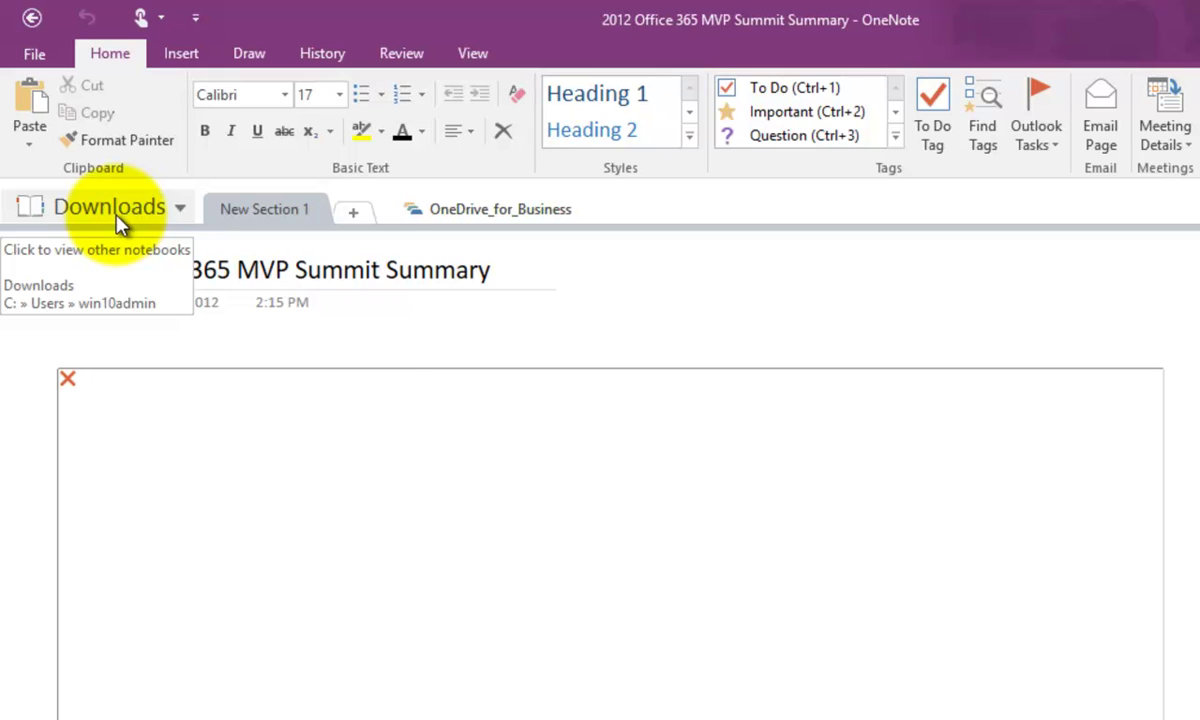
right_click(117, 221)
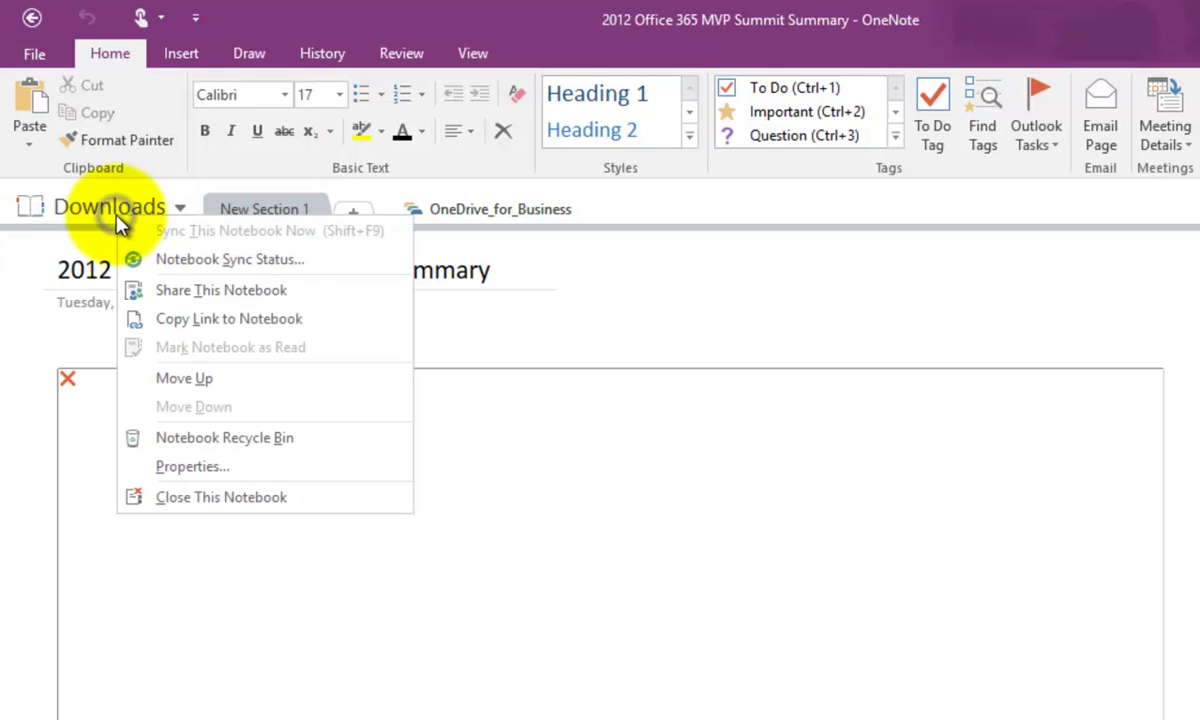
click(195, 468)
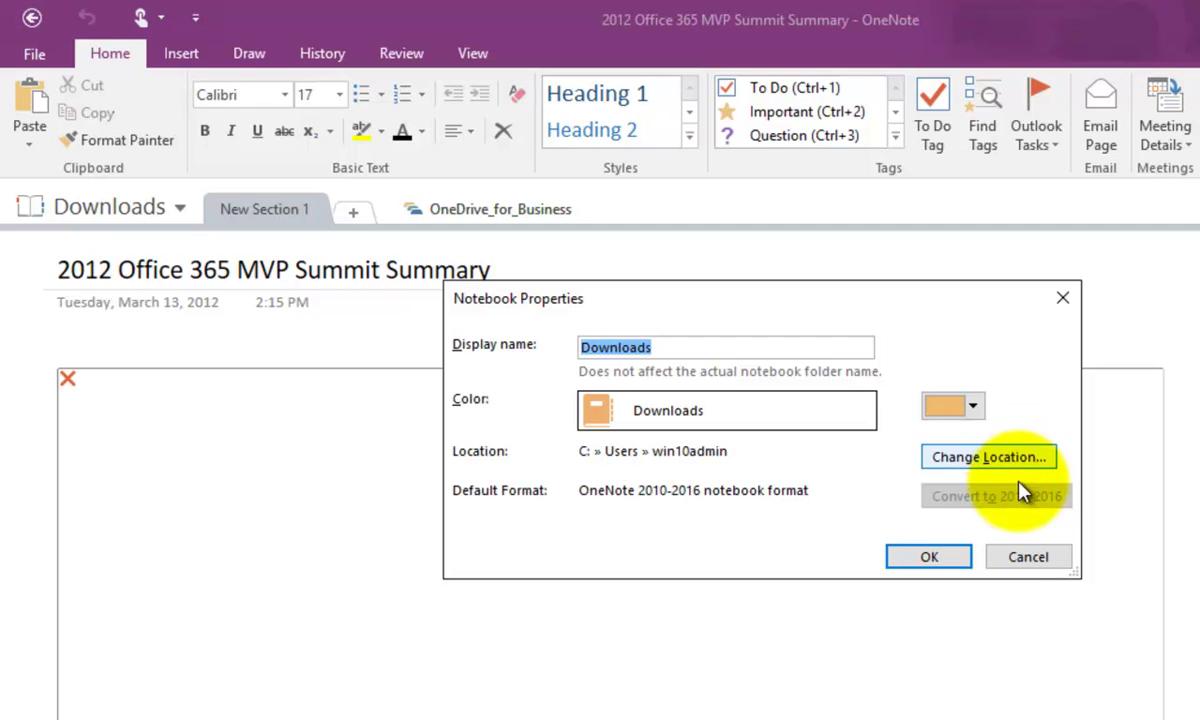
click(1024, 565)
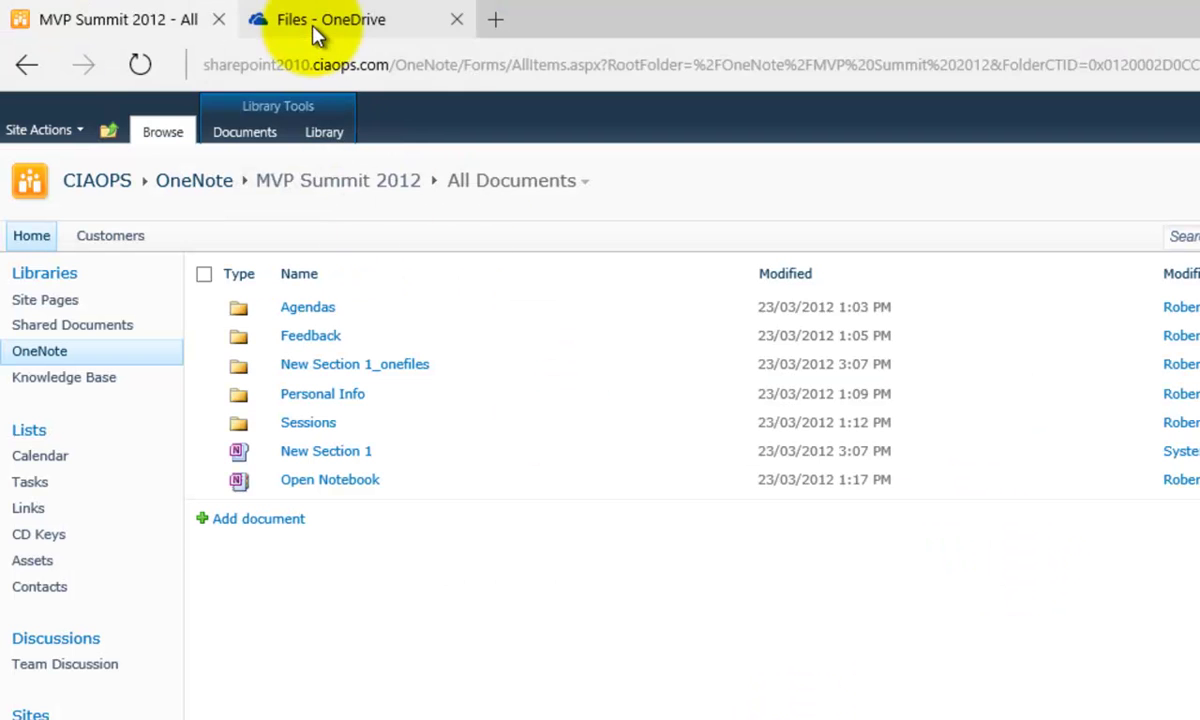
- Show the OneDrive for Business Files list with the Daybook notebook and glance at the New menu
click(313, 33)
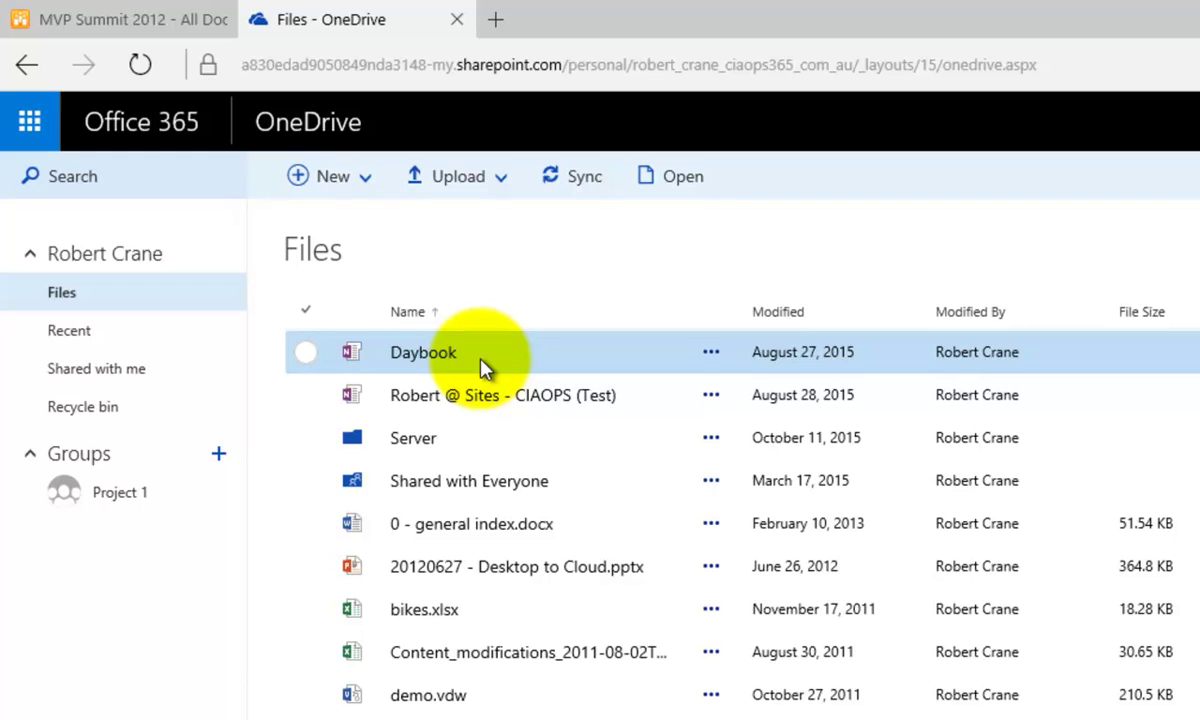
click(368, 192)
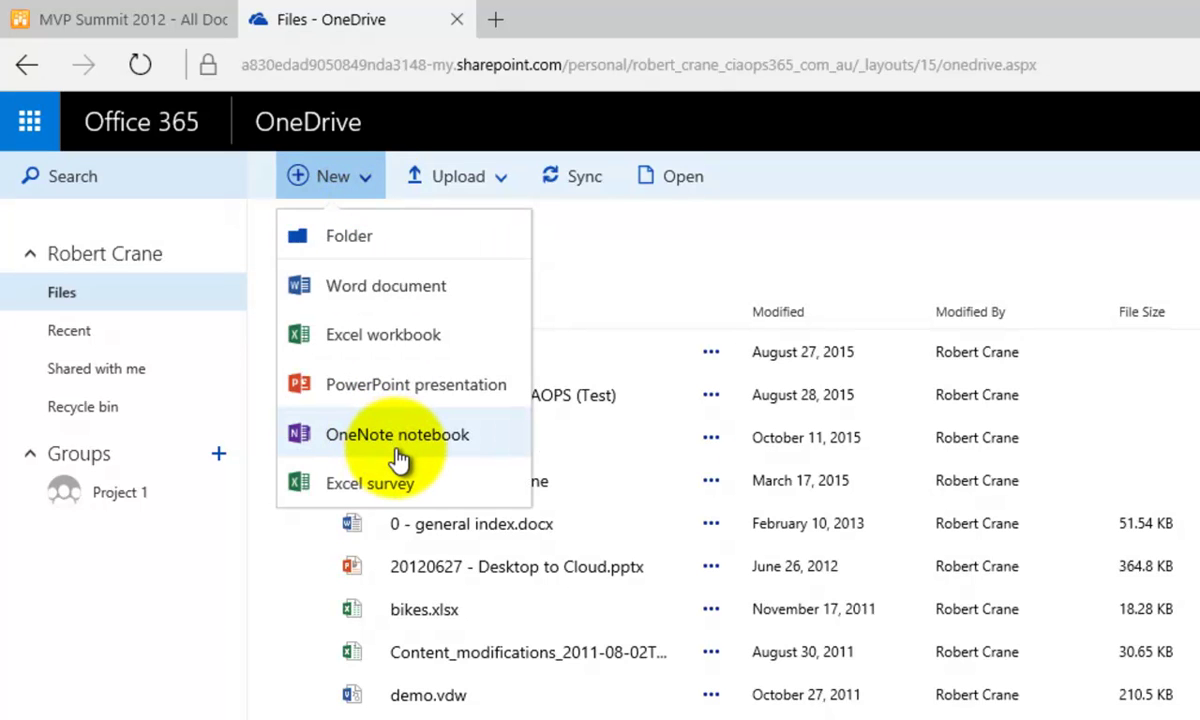
click(780, 233)
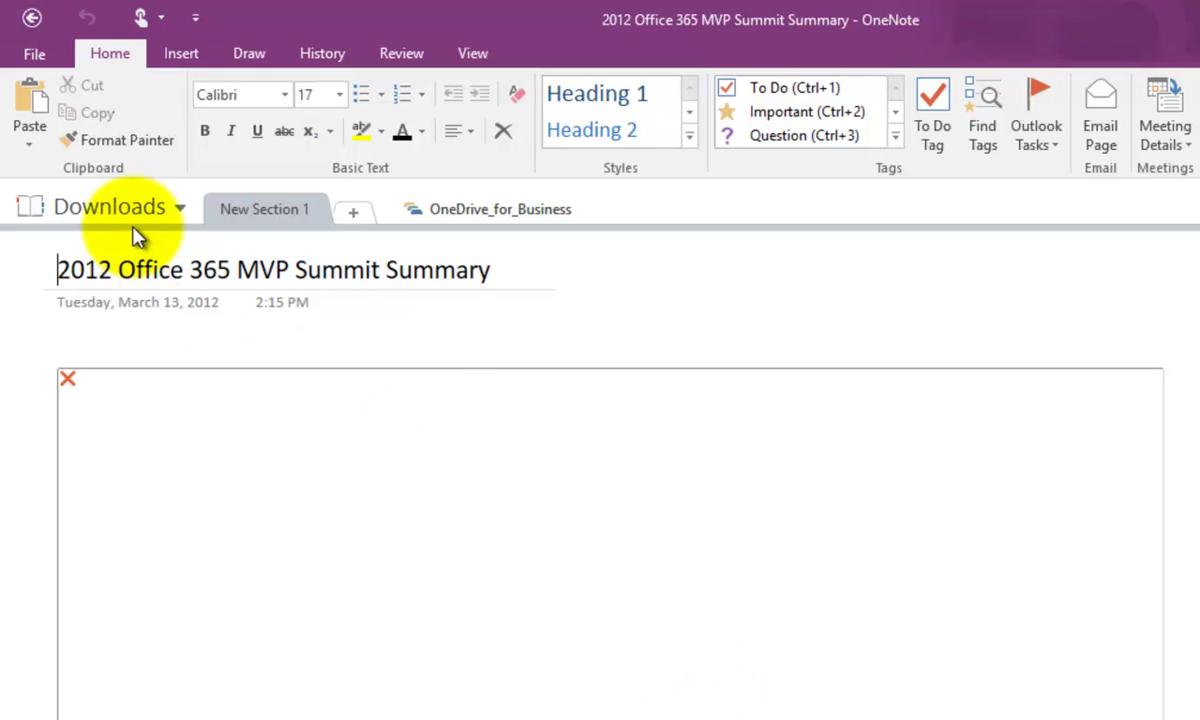
- Switch desktop OneNote to the Daybook notebook, then go back to the OneDrive Files list
click(125, 207)
click(157, 415)
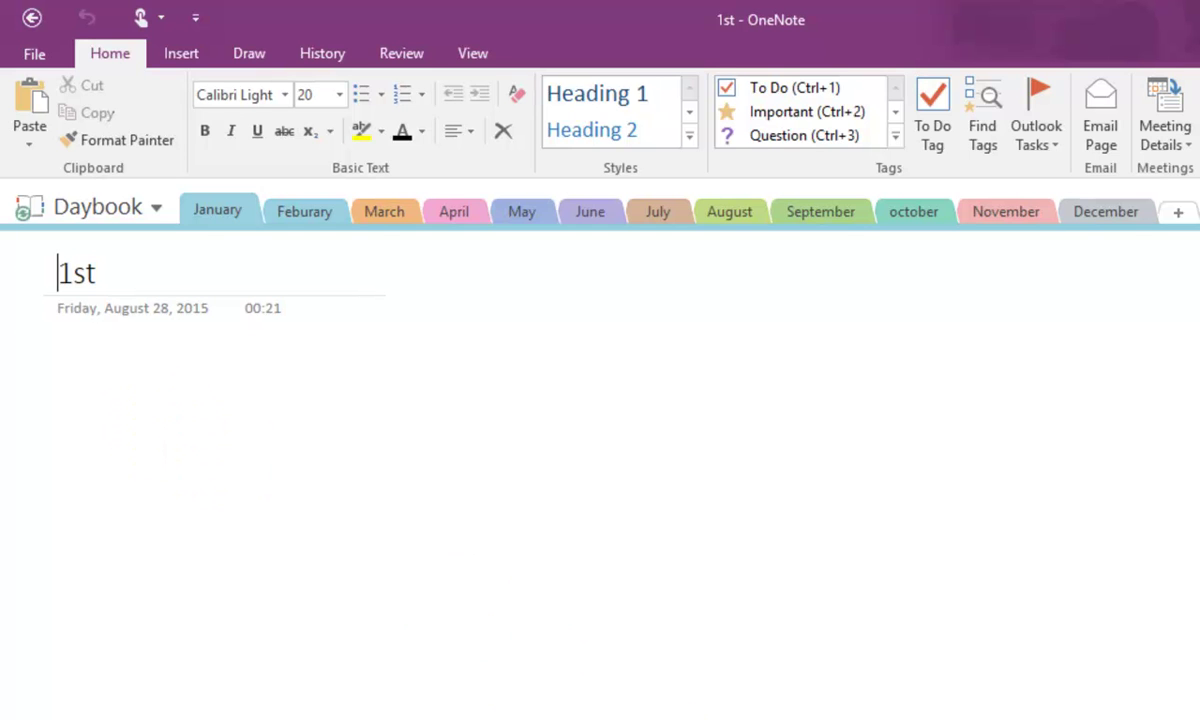
click(536, 705)
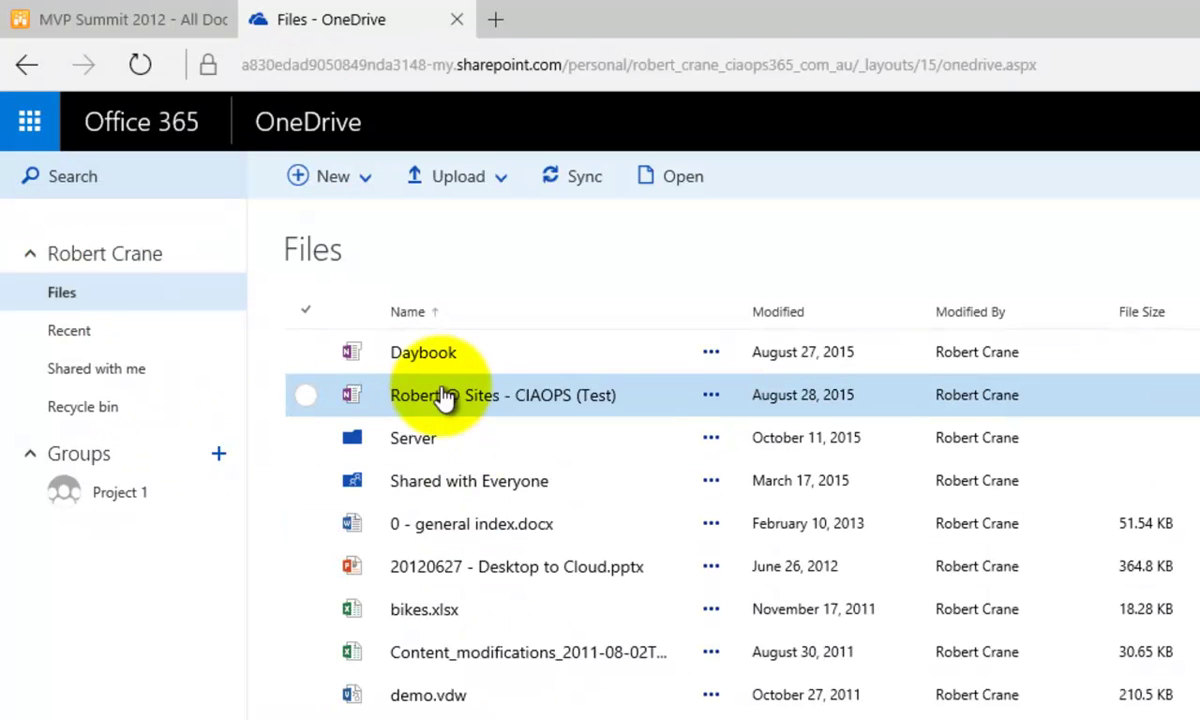
- View Daybook's January page 1st in OneNote Online, then return to the OneDrive Files list
click(425, 352)
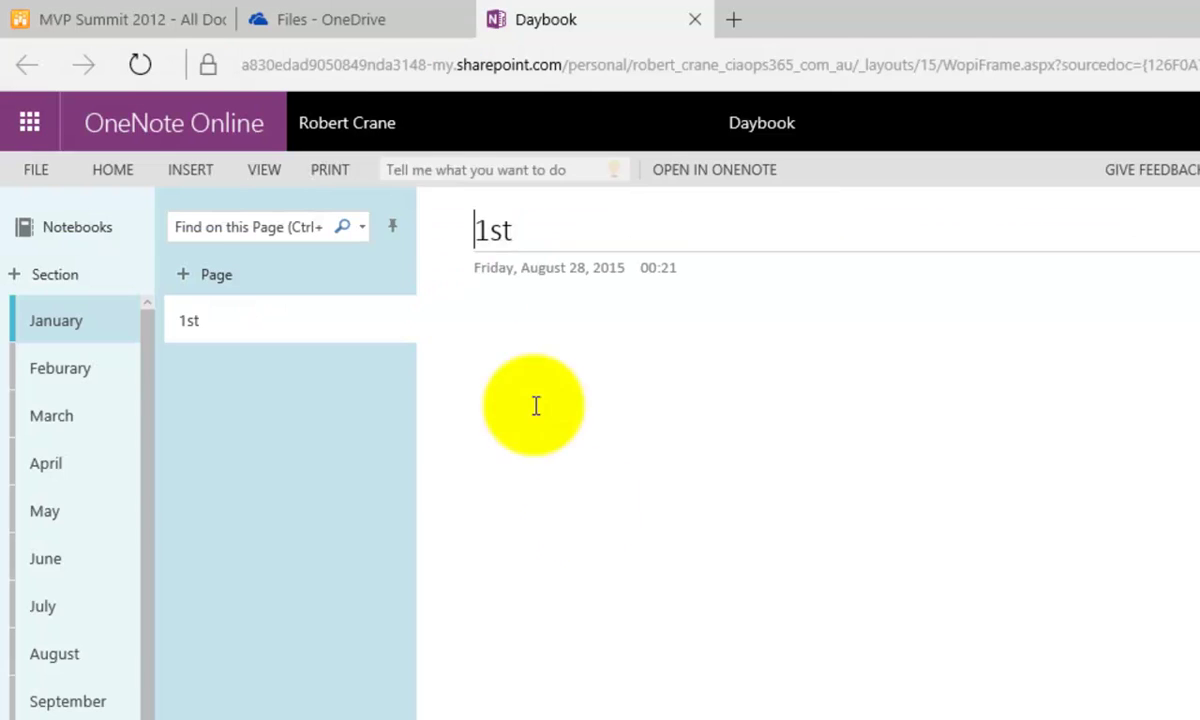
click(324, 122)
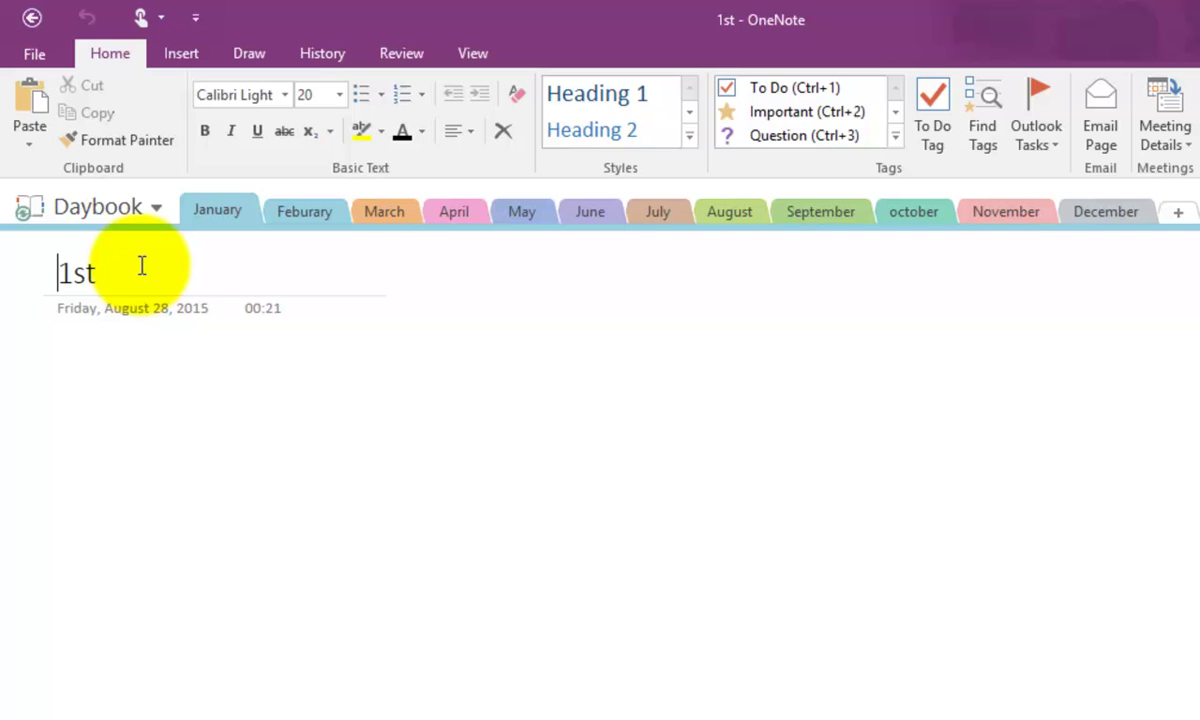
- Bring up Daybook's sync location chooser with its full OneDrive address shown
right_click(118, 214)
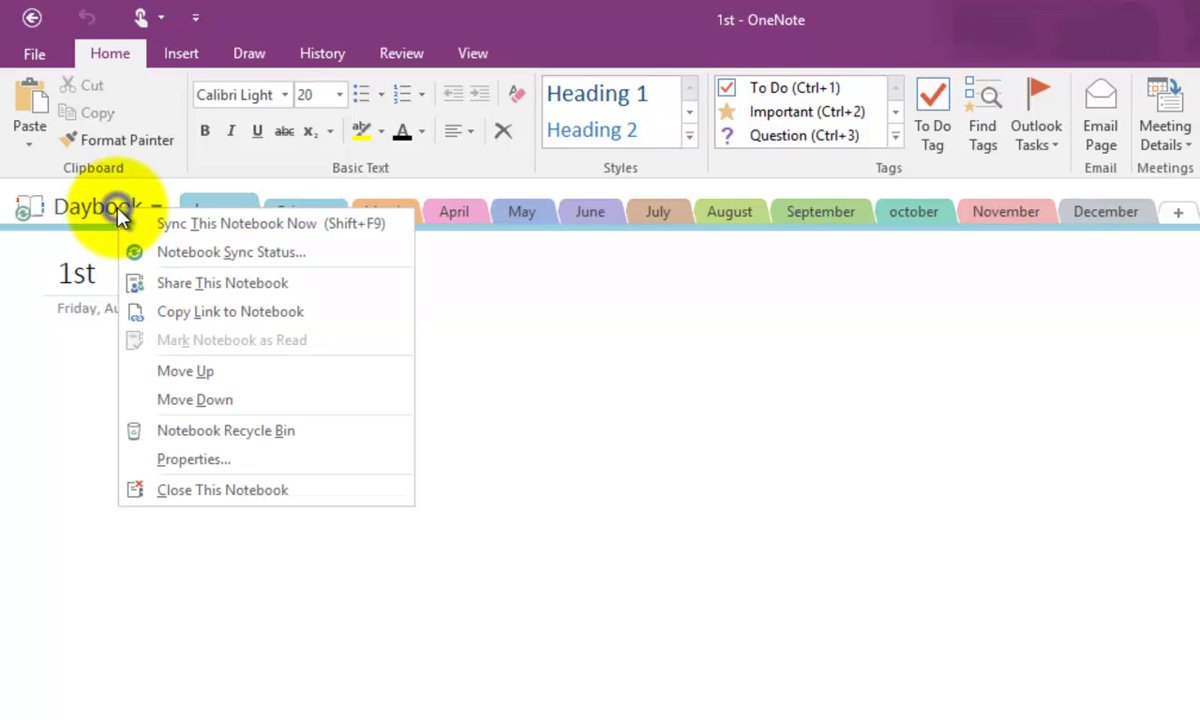
click(205, 461)
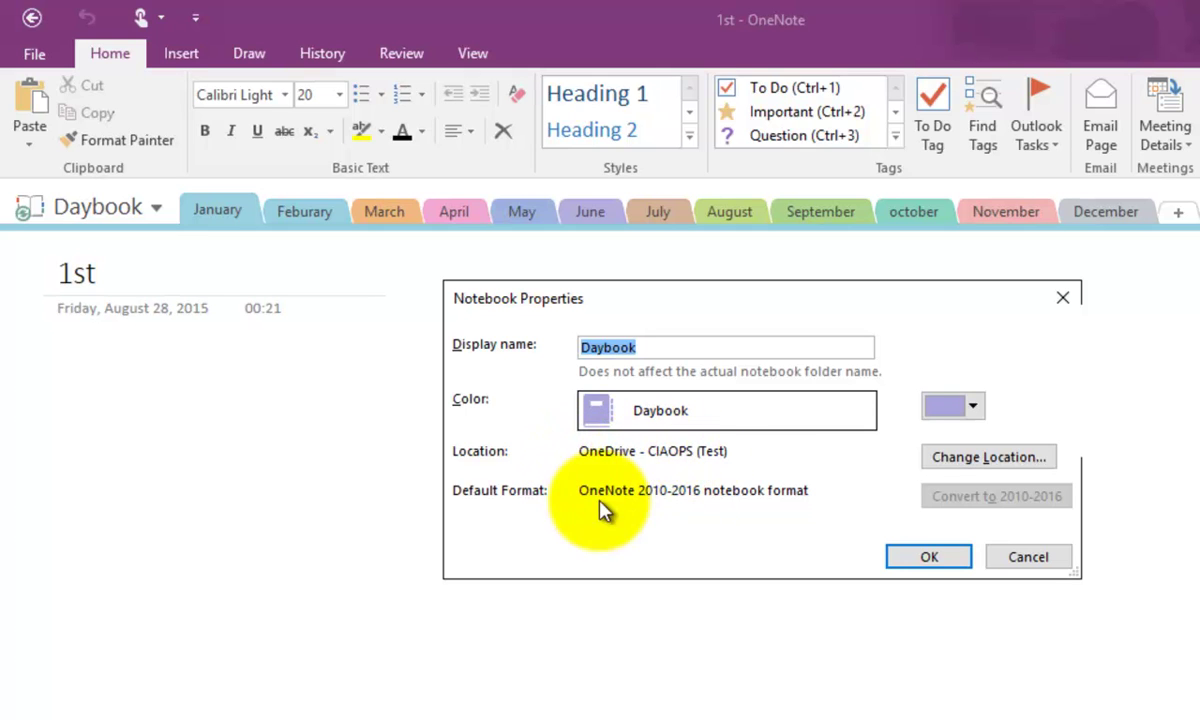
click(955, 460)
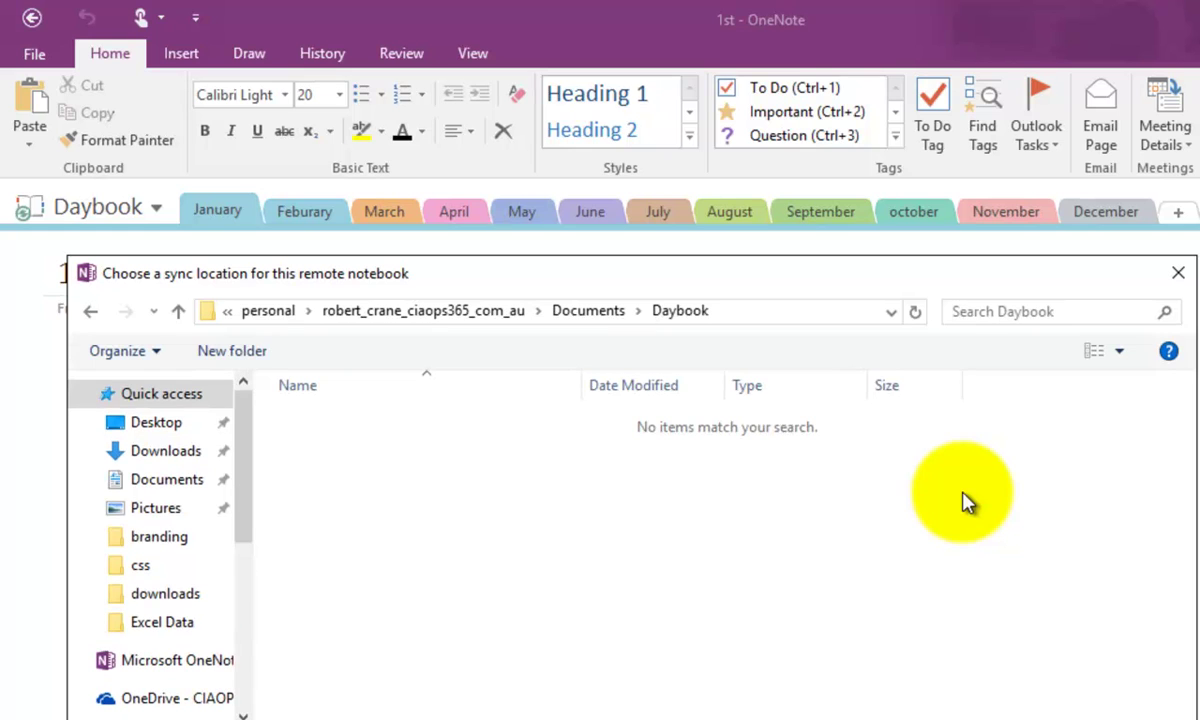
click(818, 320)
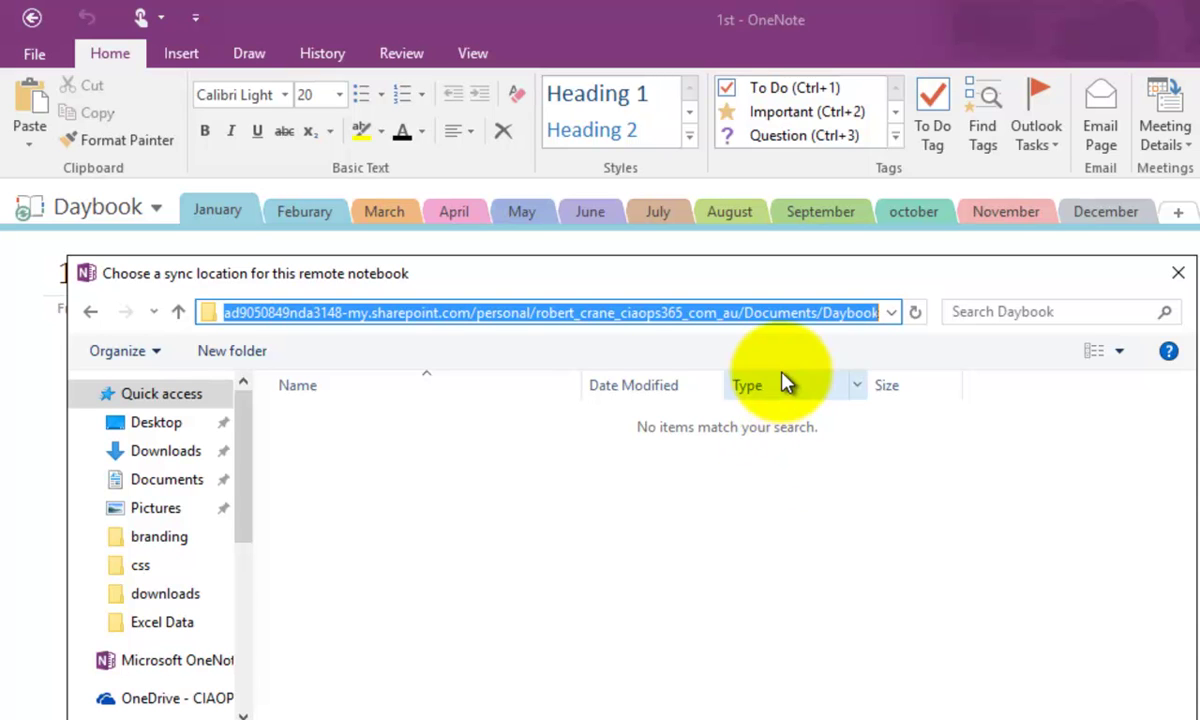
- Copy Daybook's OneDrive sync address and close the dialogs without changing its location
right_click(779, 314)
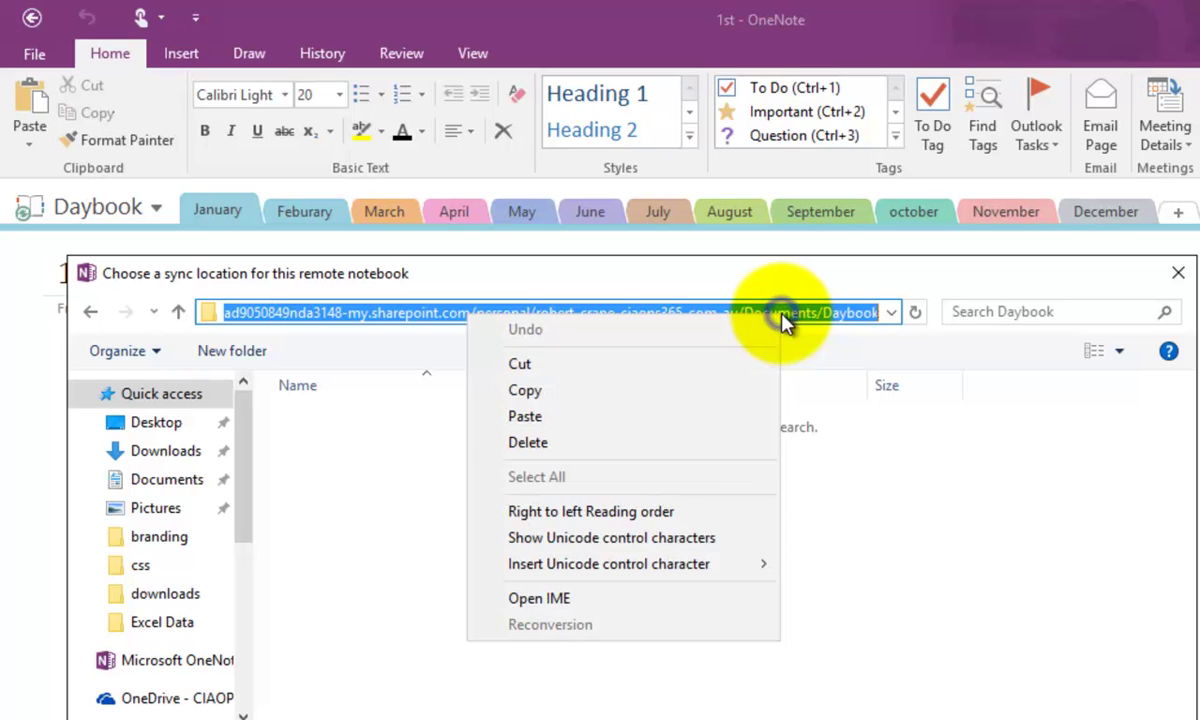
click(655, 365)
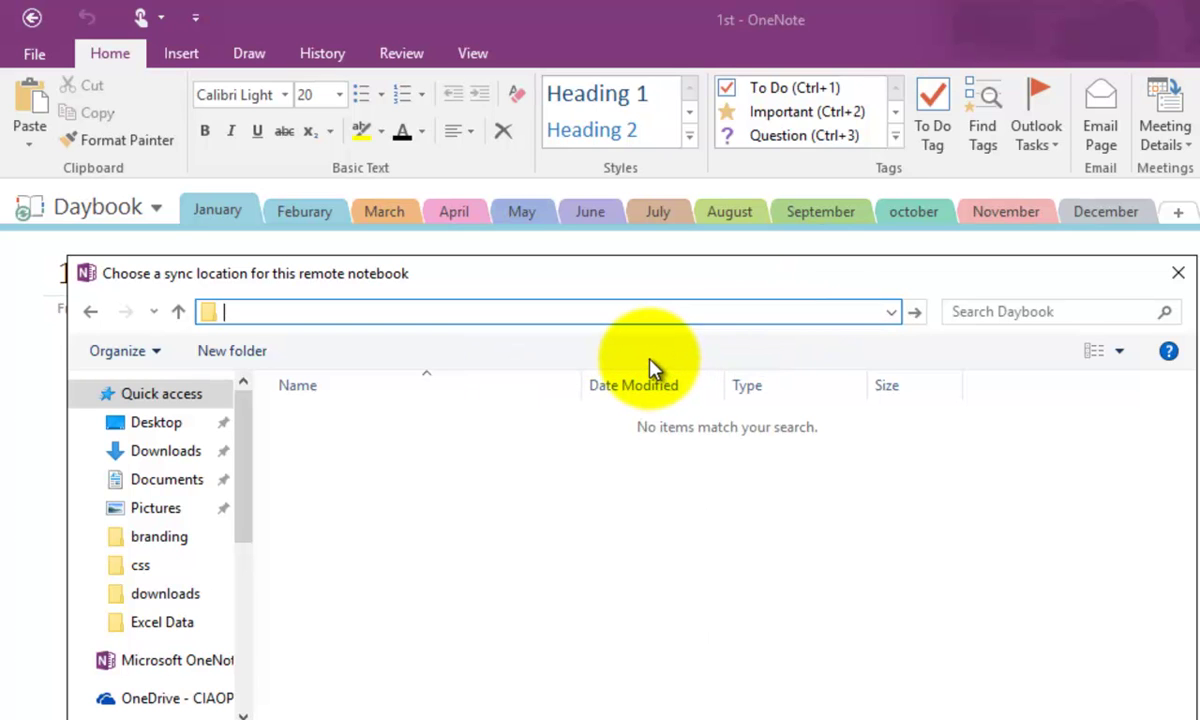
key(ctrl+v)
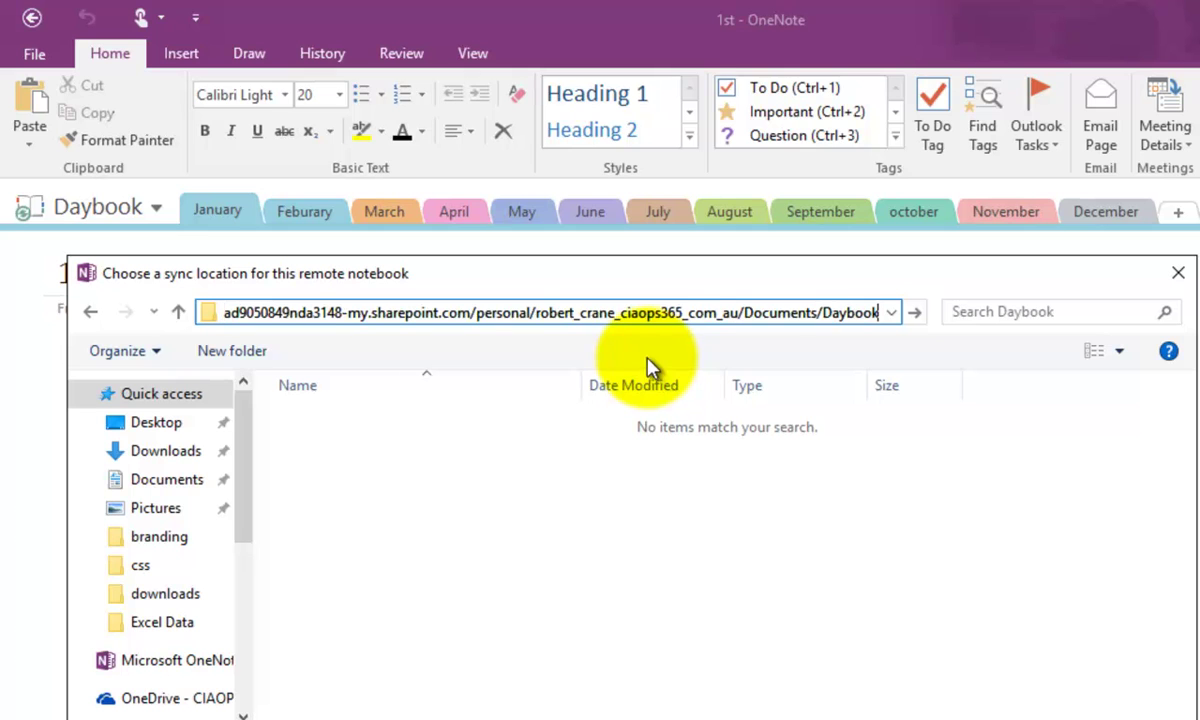
right_click(662, 330)
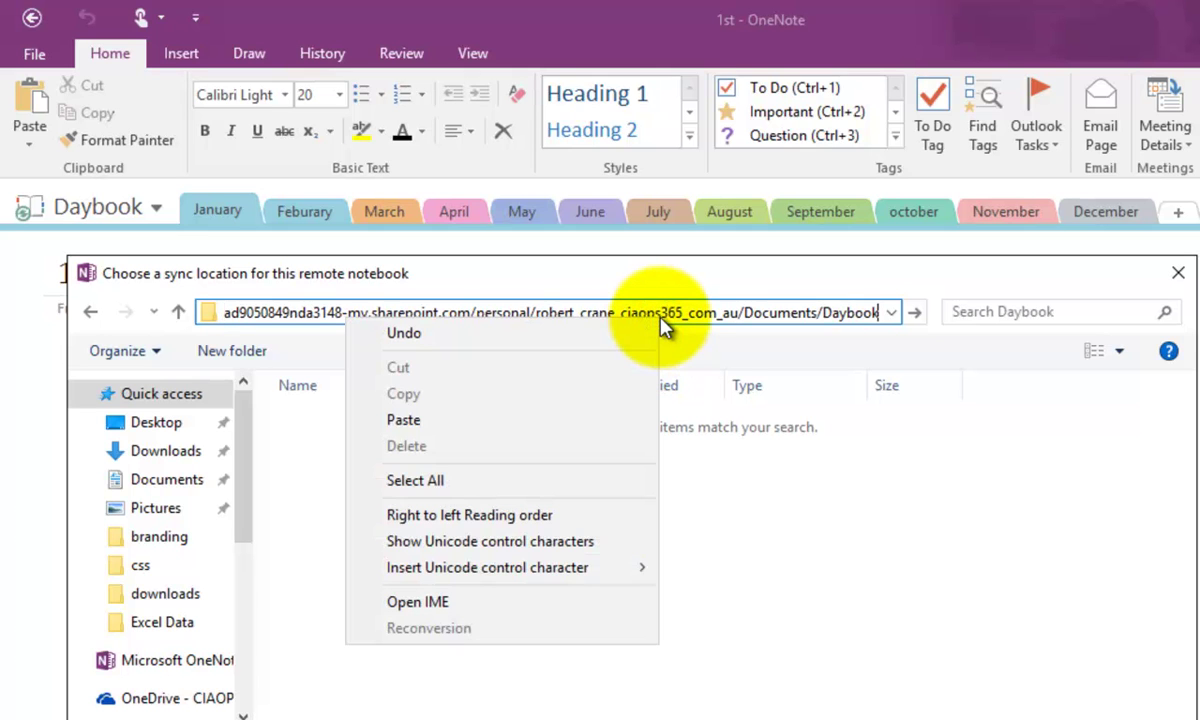
click(662, 330)
click(662, 316)
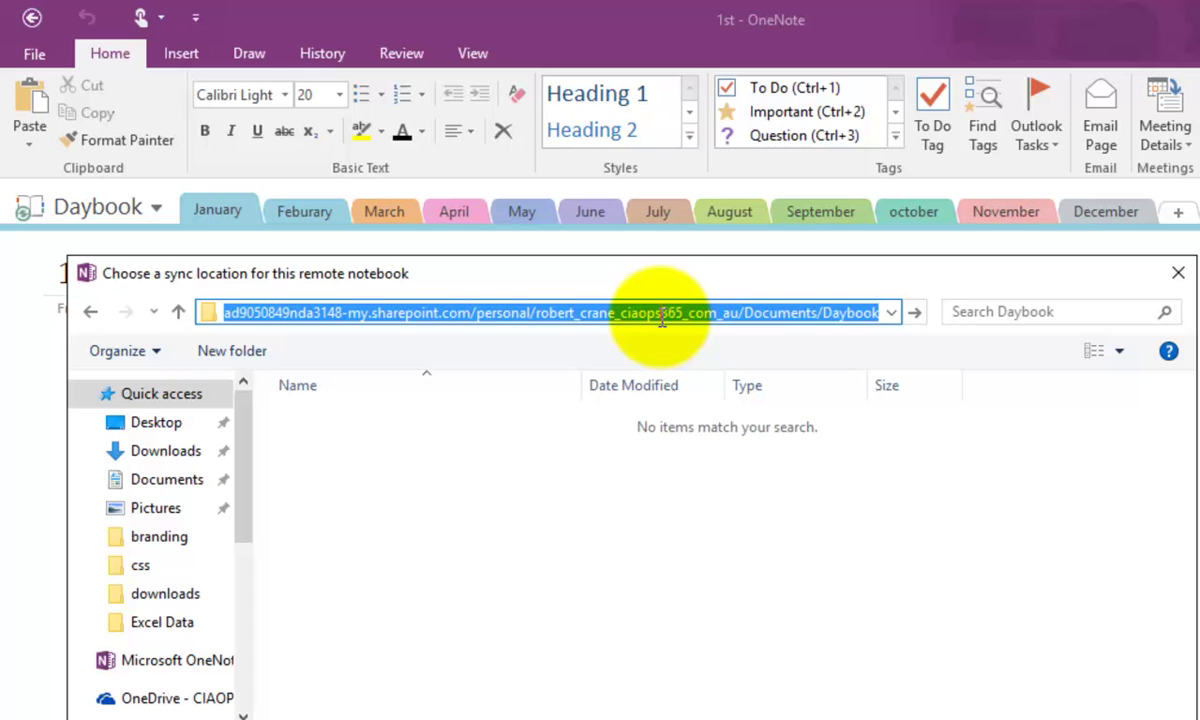
right_click(652, 314)
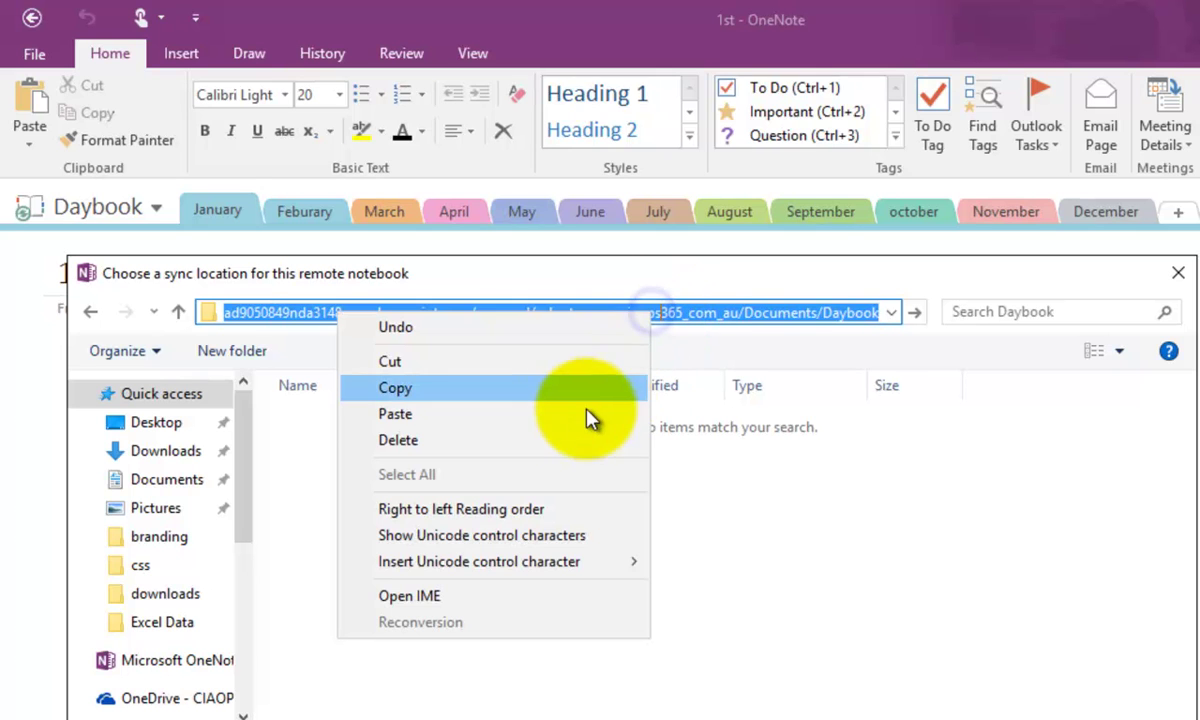
click(520, 390)
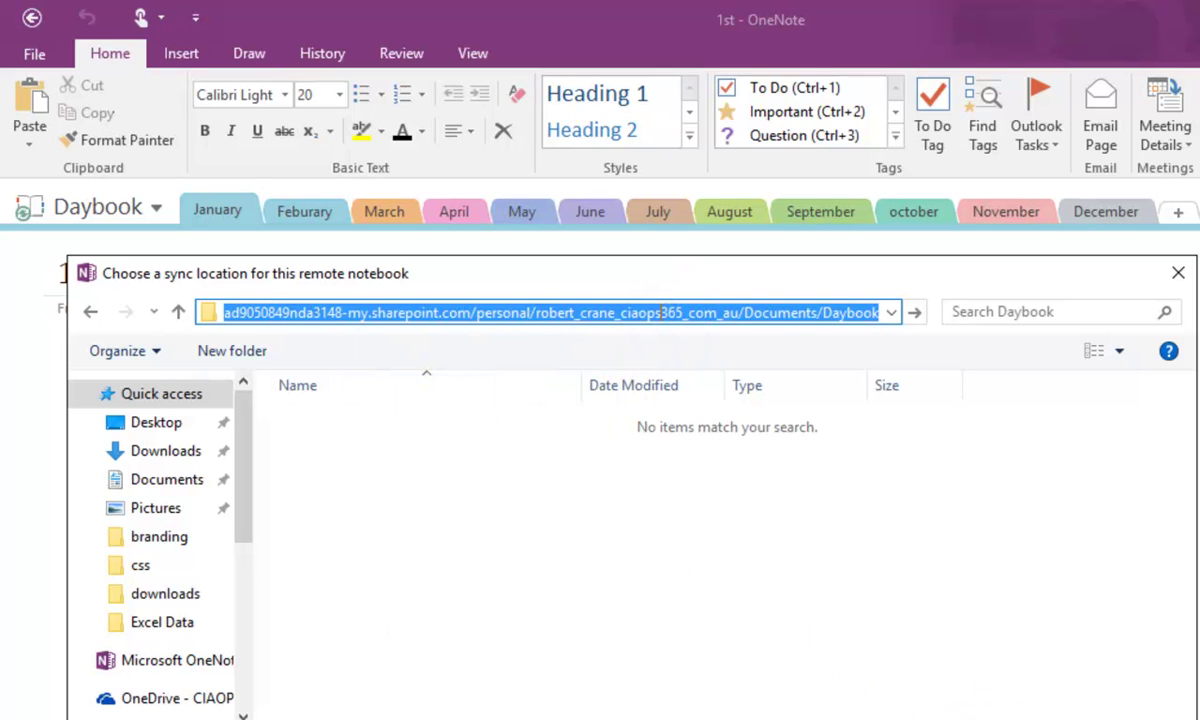
key(Escape)
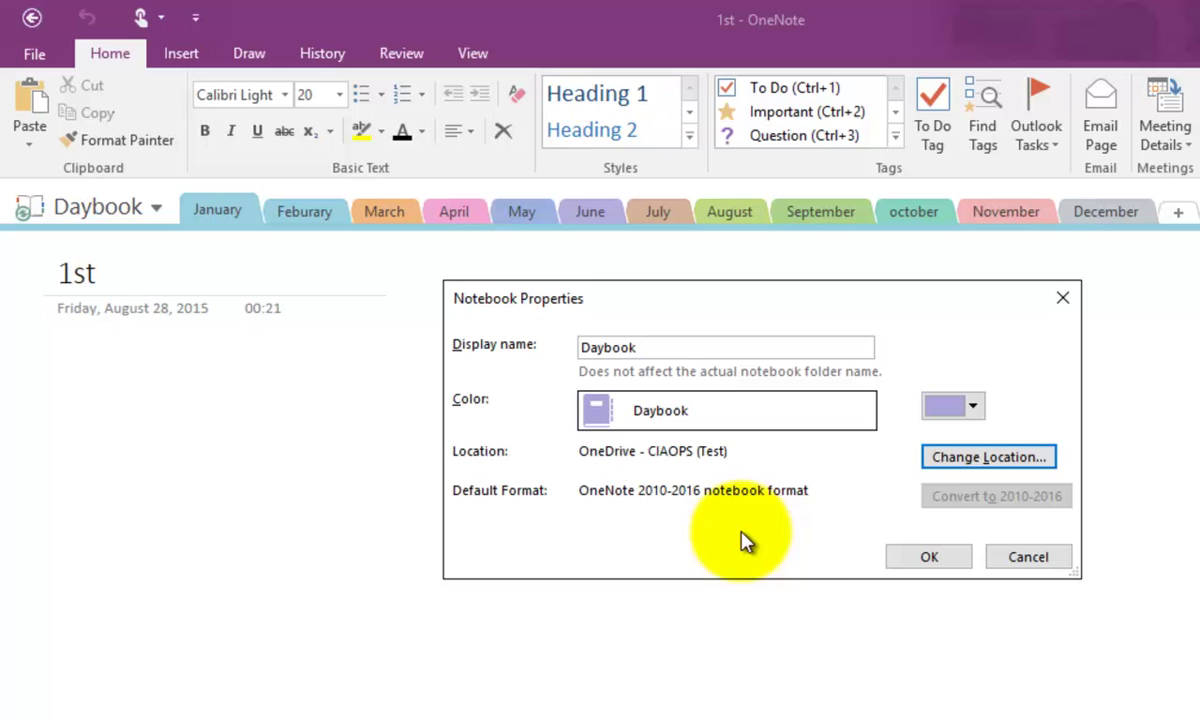
click(1004, 562)
click(90, 208)
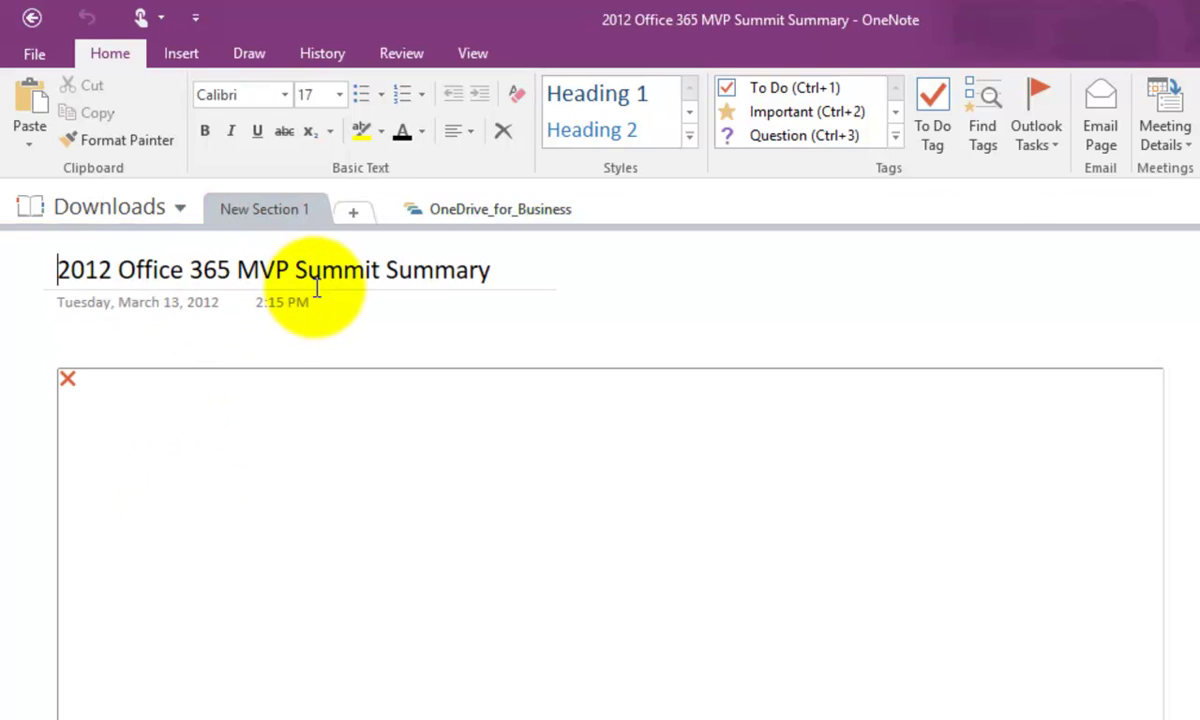
- Bring up the Downloads notebook's sync location chooser with its folder path editable
right_click(118, 205)
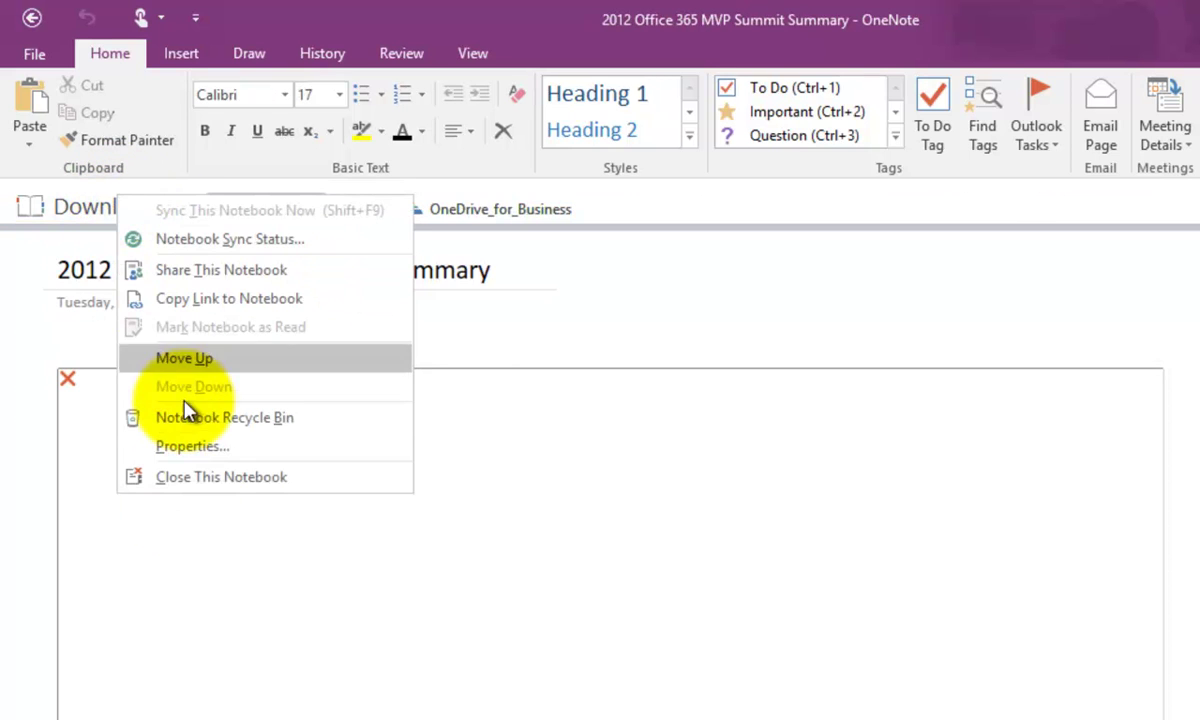
click(196, 446)
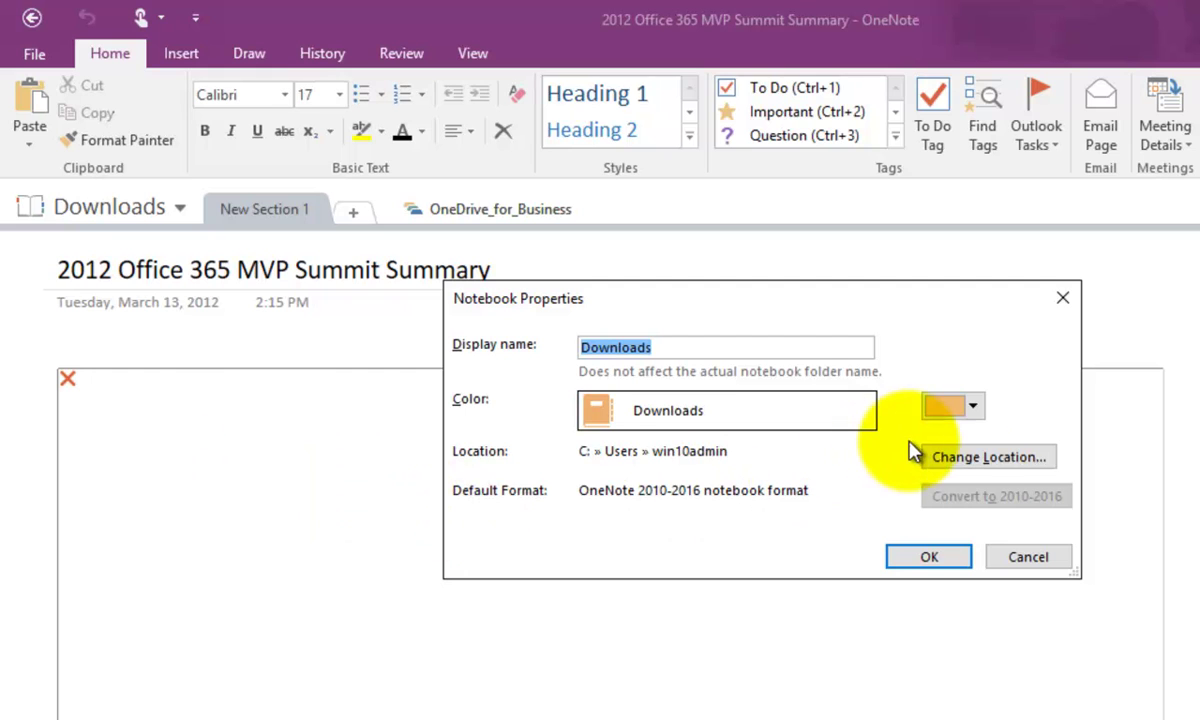
click(990, 462)
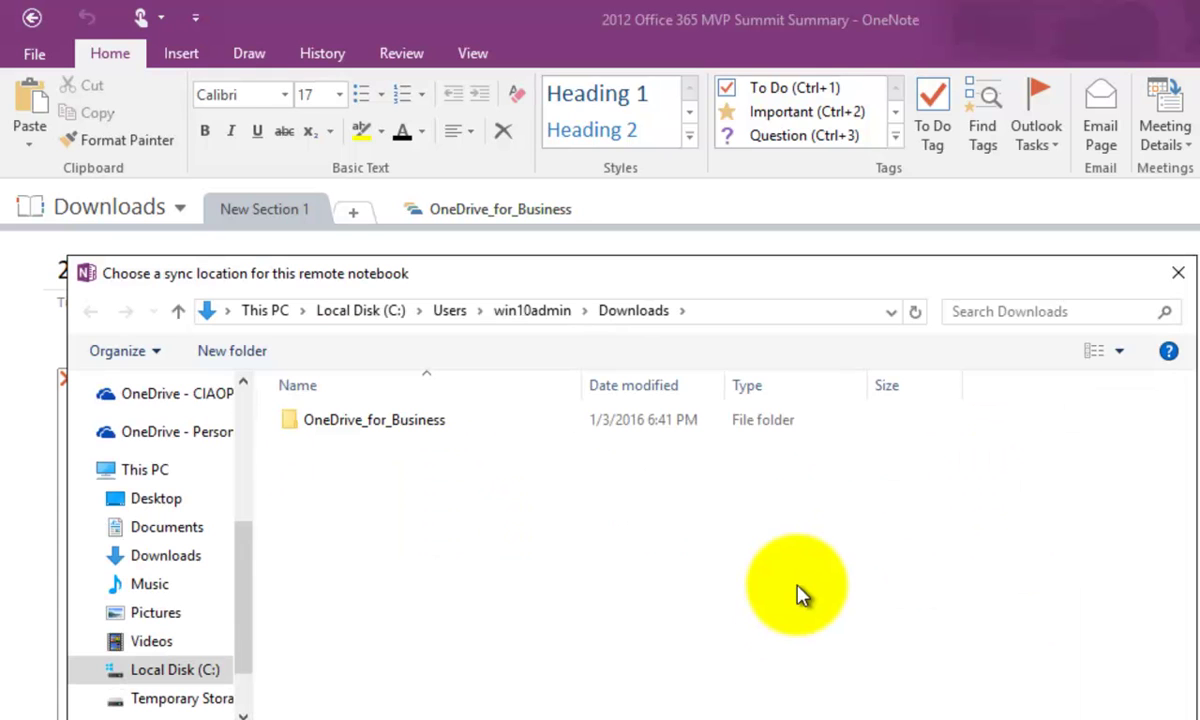
click(756, 312)
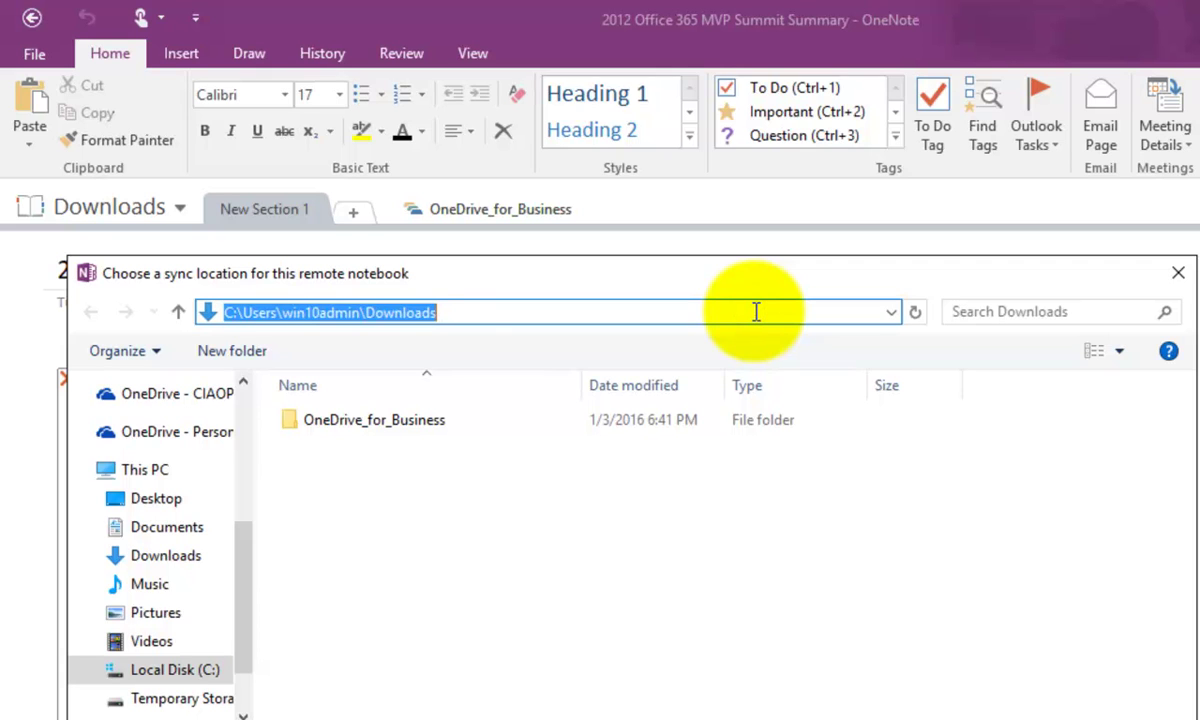
- Paste the copied OneDrive address, drop the Daybook folder, and relocate Downloads to Documents
right_click(380, 312)
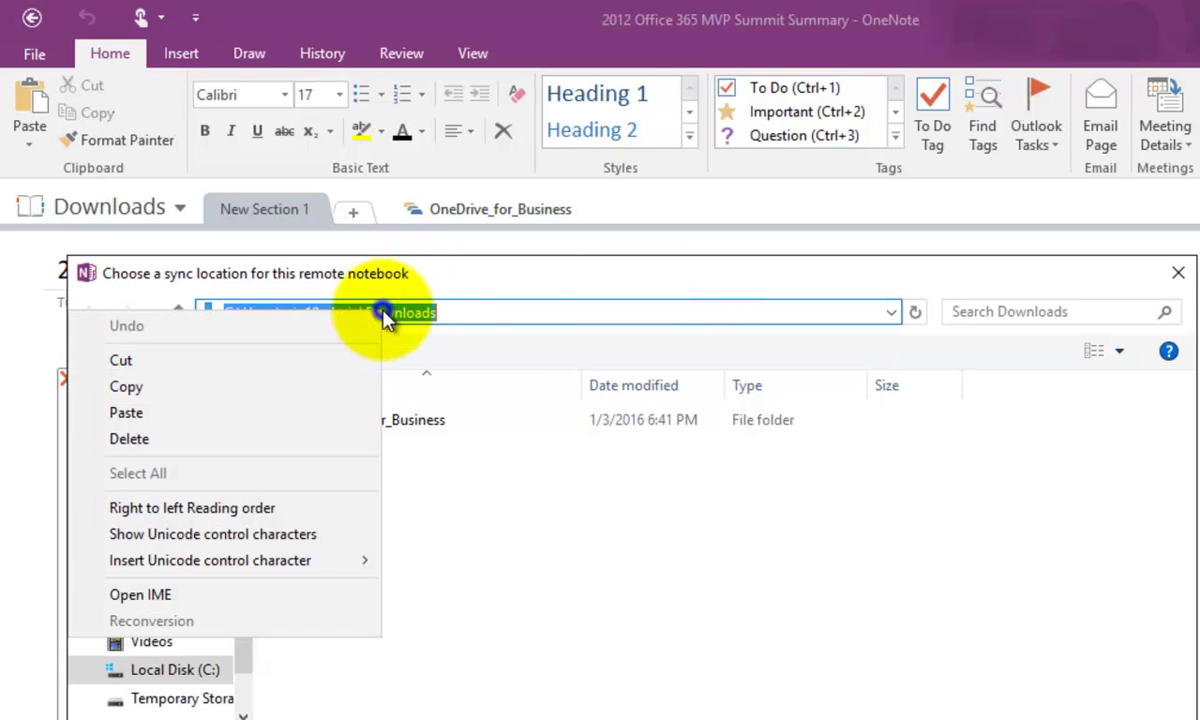
click(340, 412)
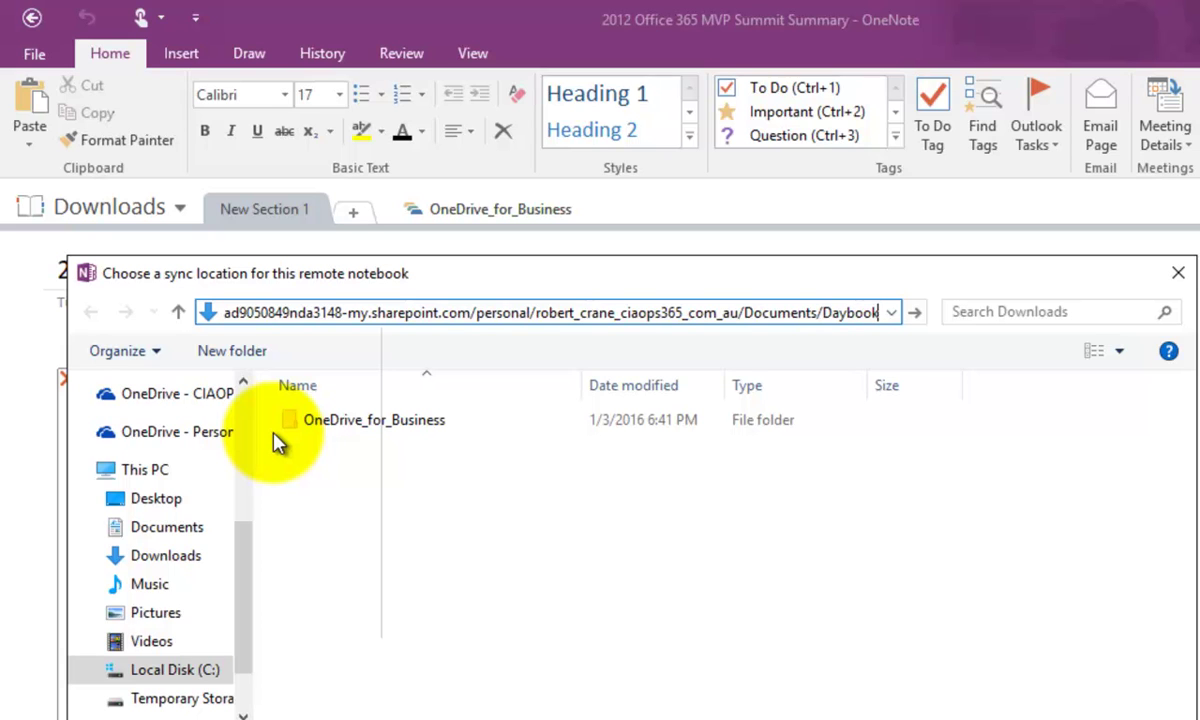
key(BackSpace)
key(BackSpace)
key(BackSpace)
key(BackSpace)
key(BackSpace)
key(BackSpace)
key(BackSpace)
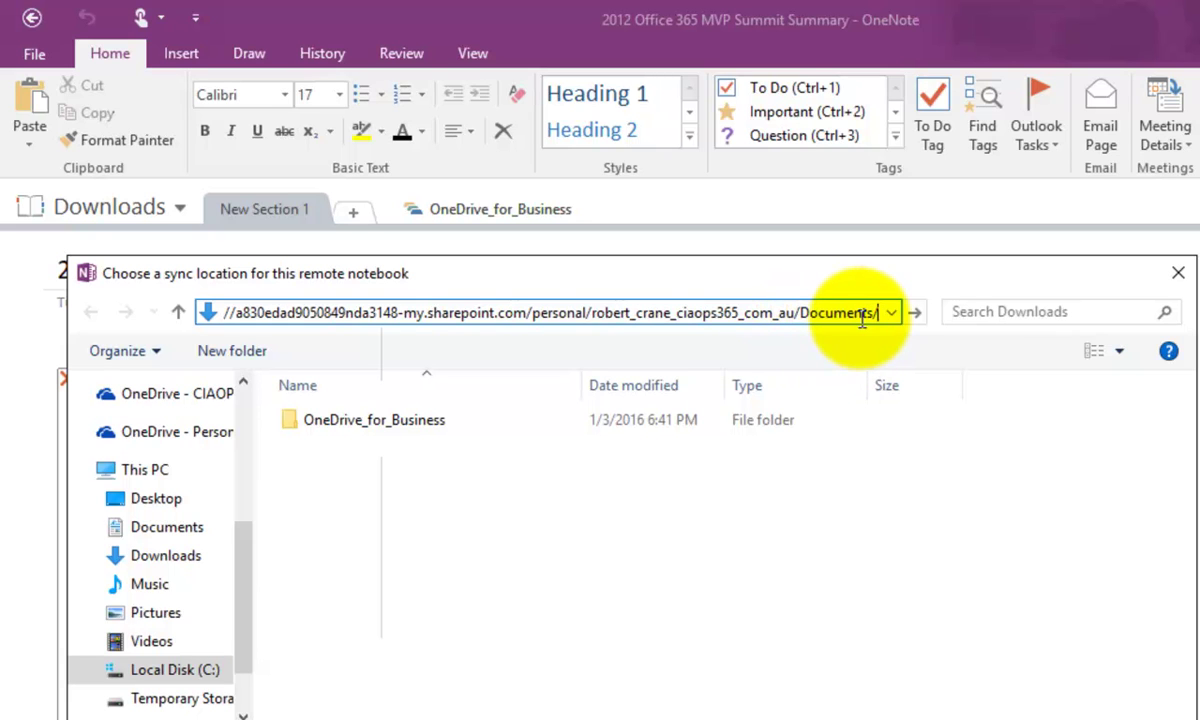
key(ctrl+a)
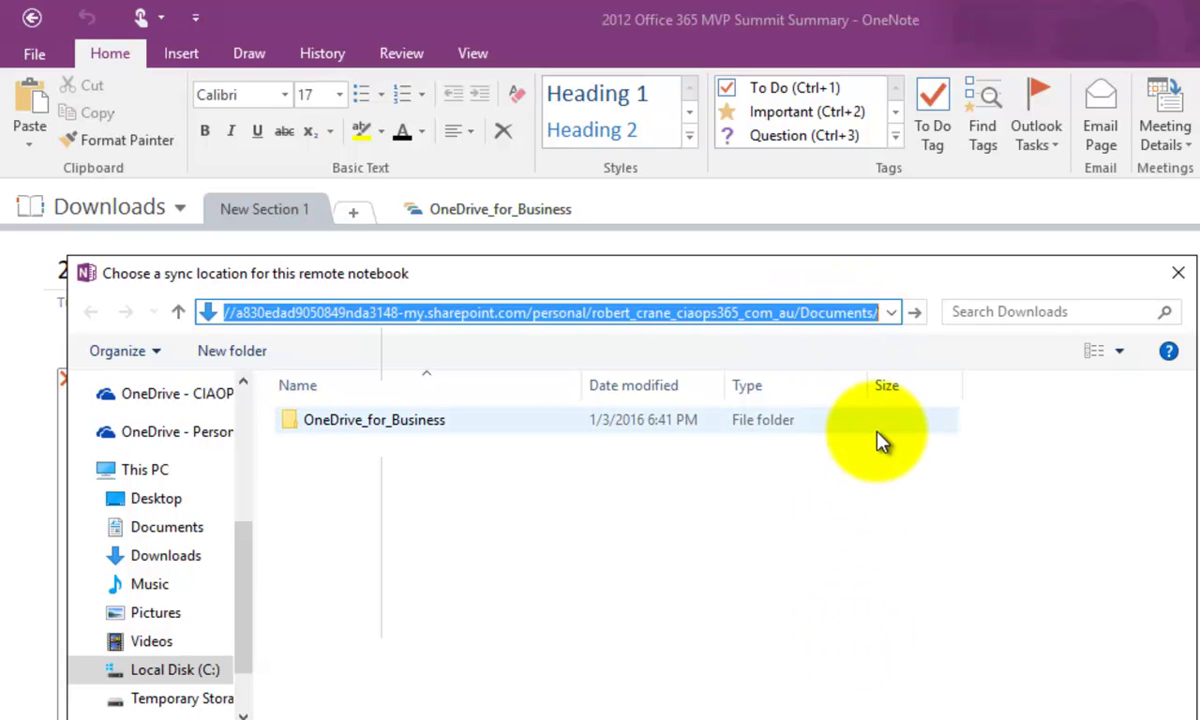
key(Return)
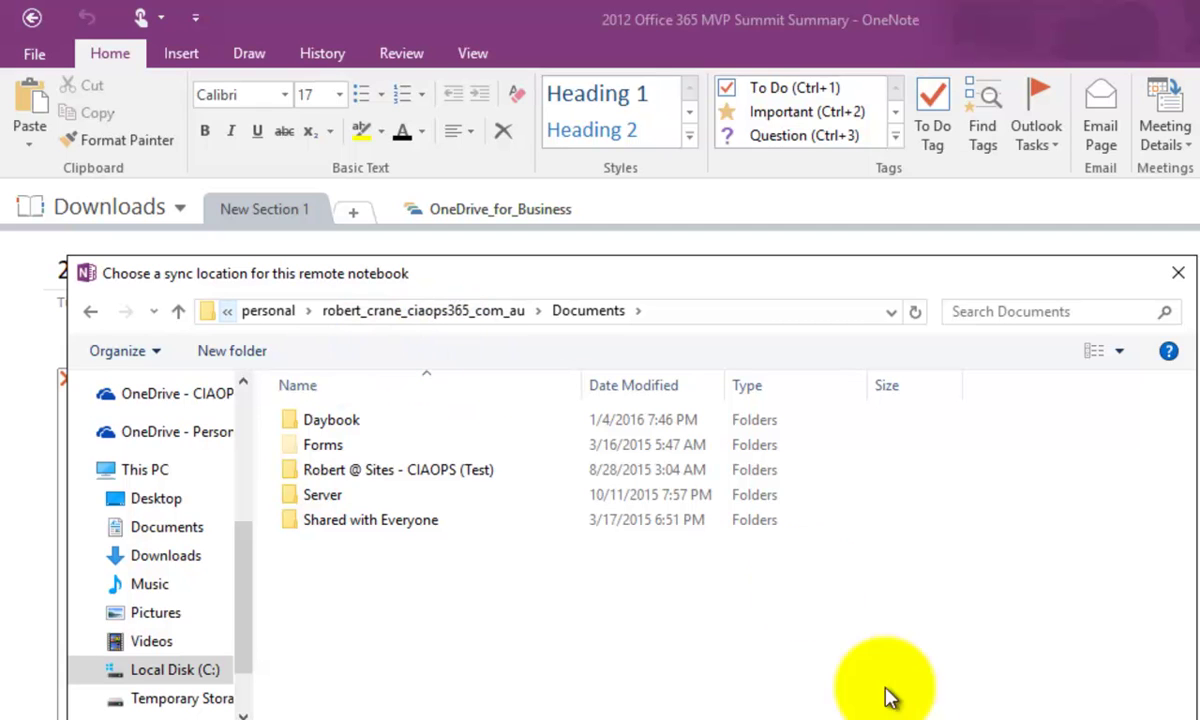
key(Escape)
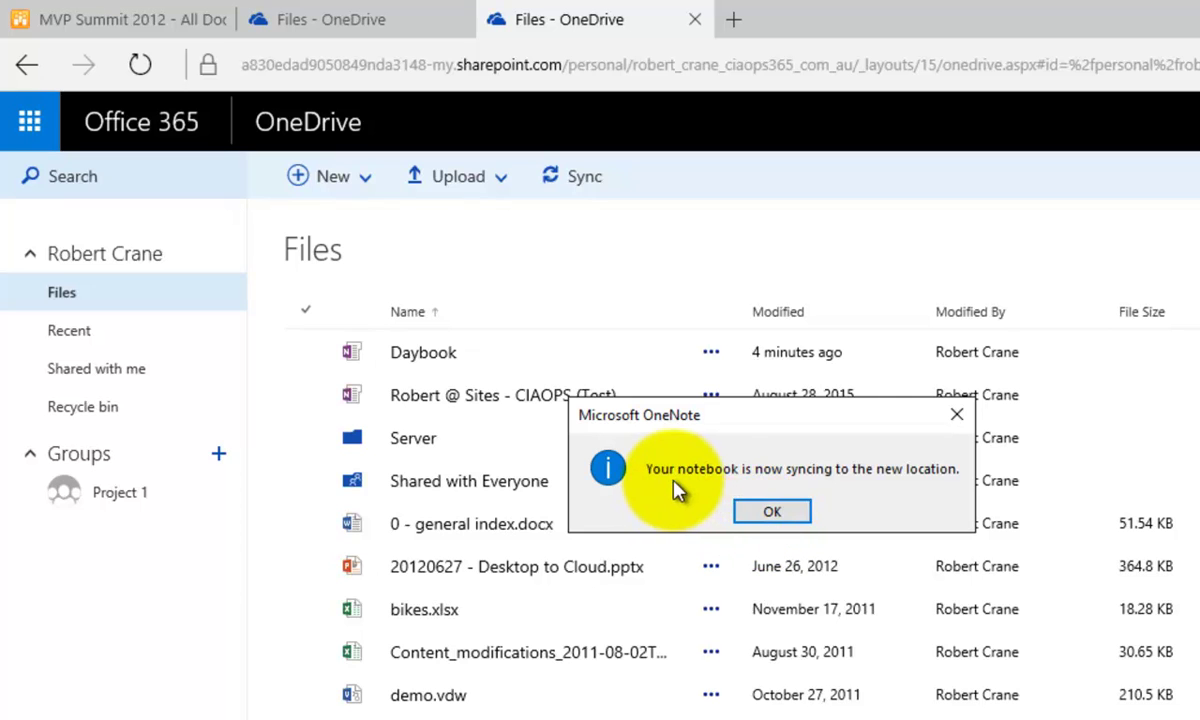
- Dismiss the syncing message and confirm Downloads' location reads OneDrive - CIAOPS (Test)
click(771, 511)
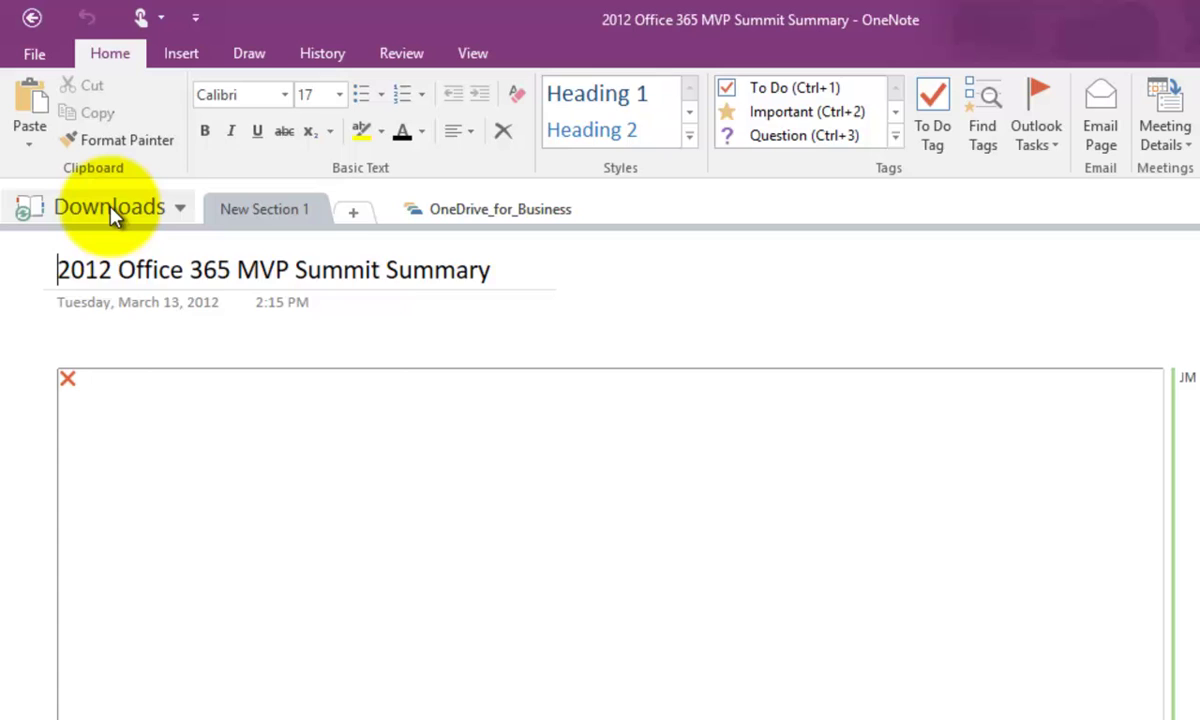
right_click(111, 208)
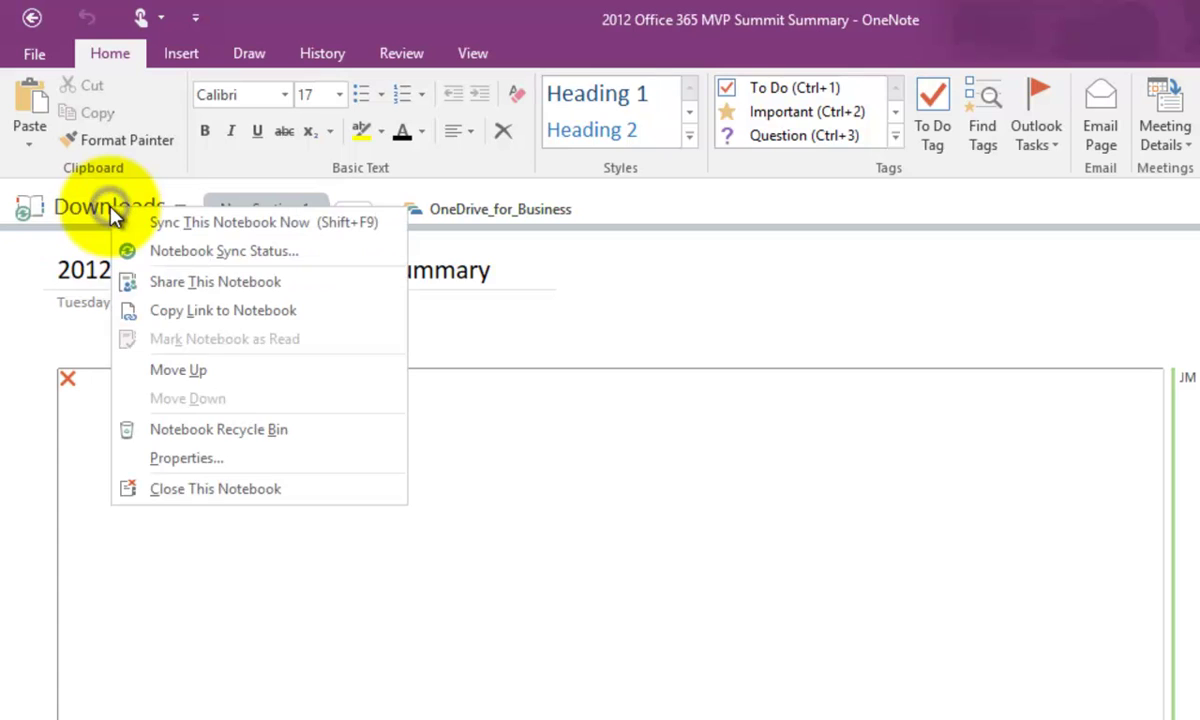
click(201, 458)
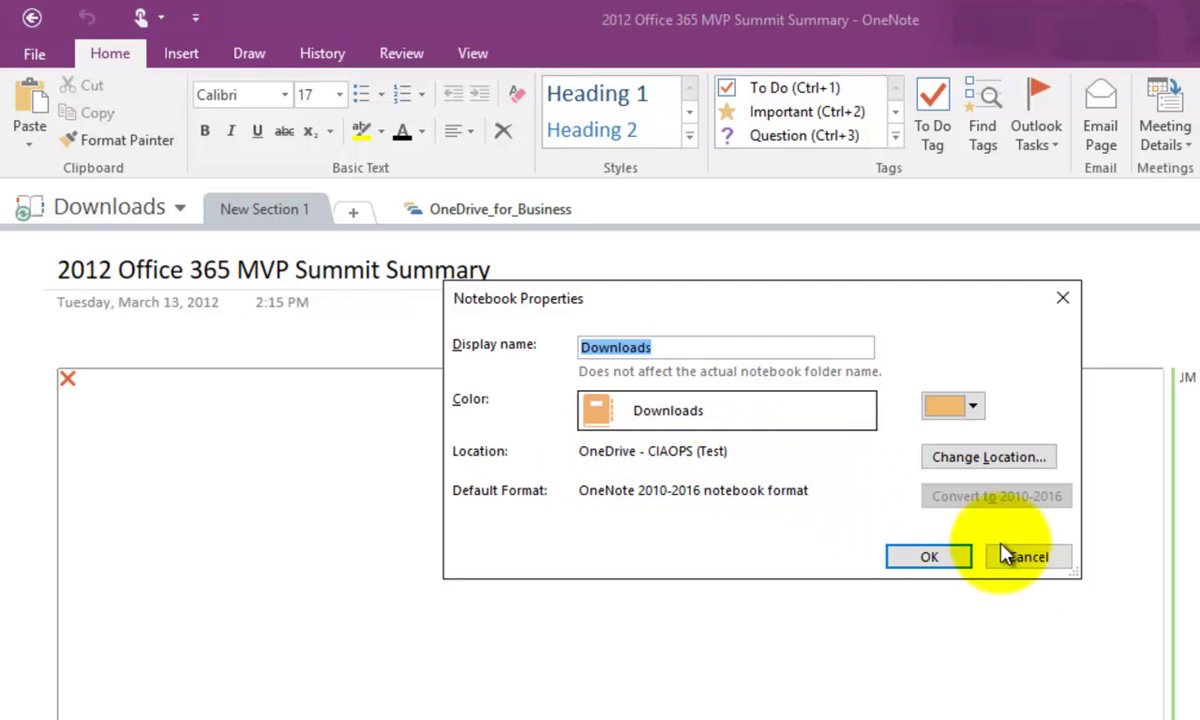
click(1030, 558)
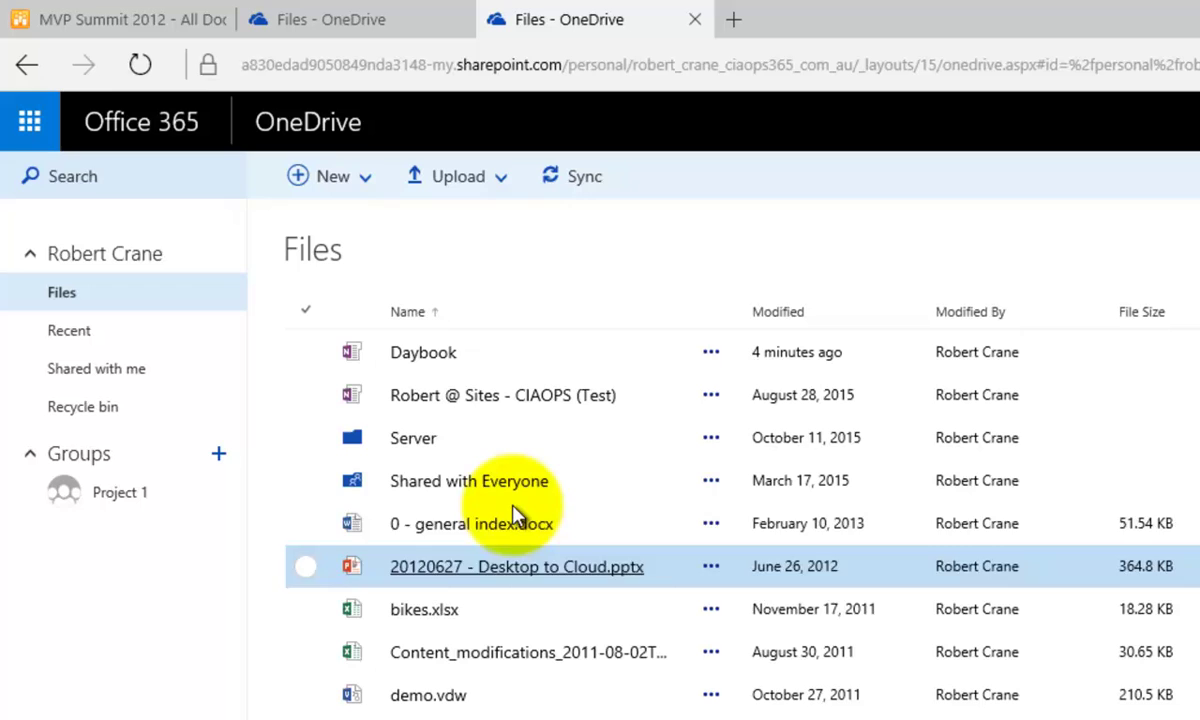
- Refresh Files, open Downloads in OneNote Online, and expand the OneDrive_for_Business and Admin section groups
click(140, 65)
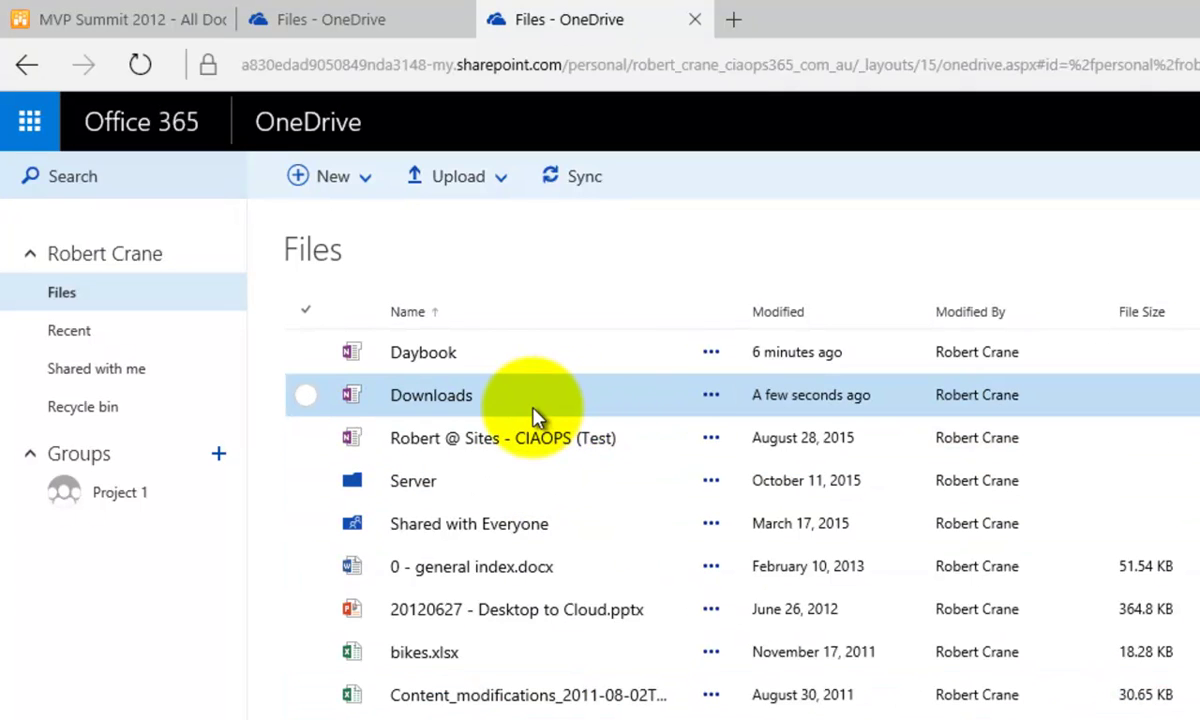
click(533, 410)
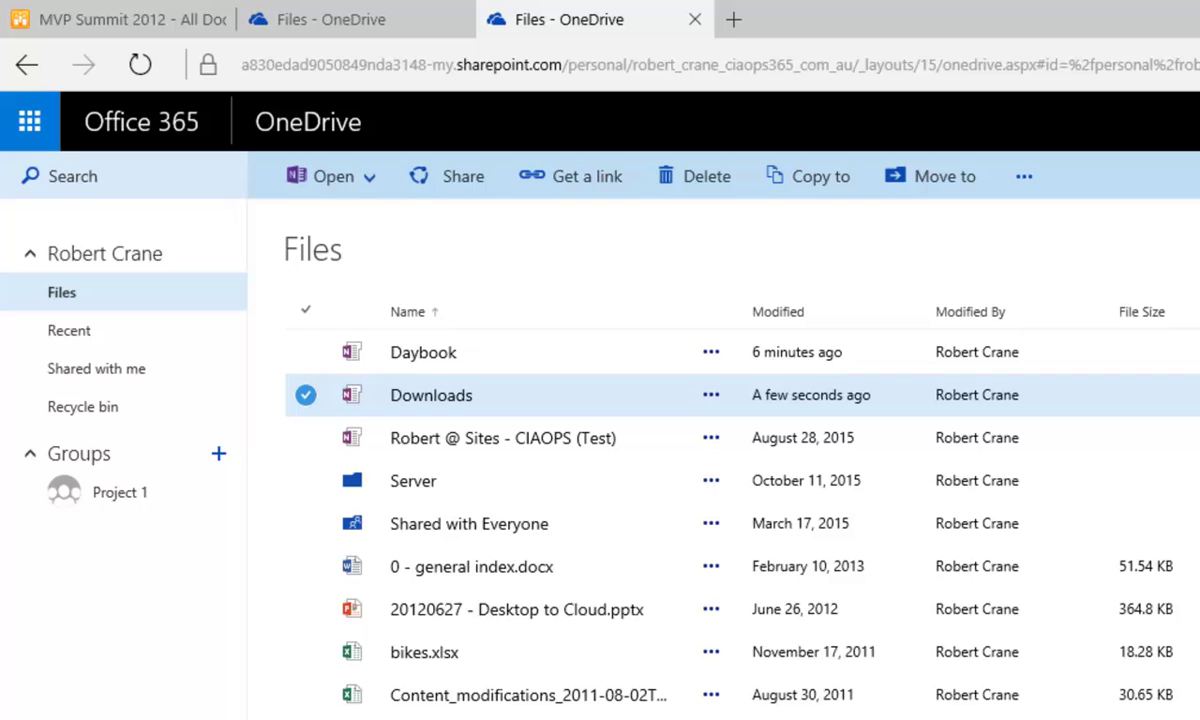
click(440, 396)
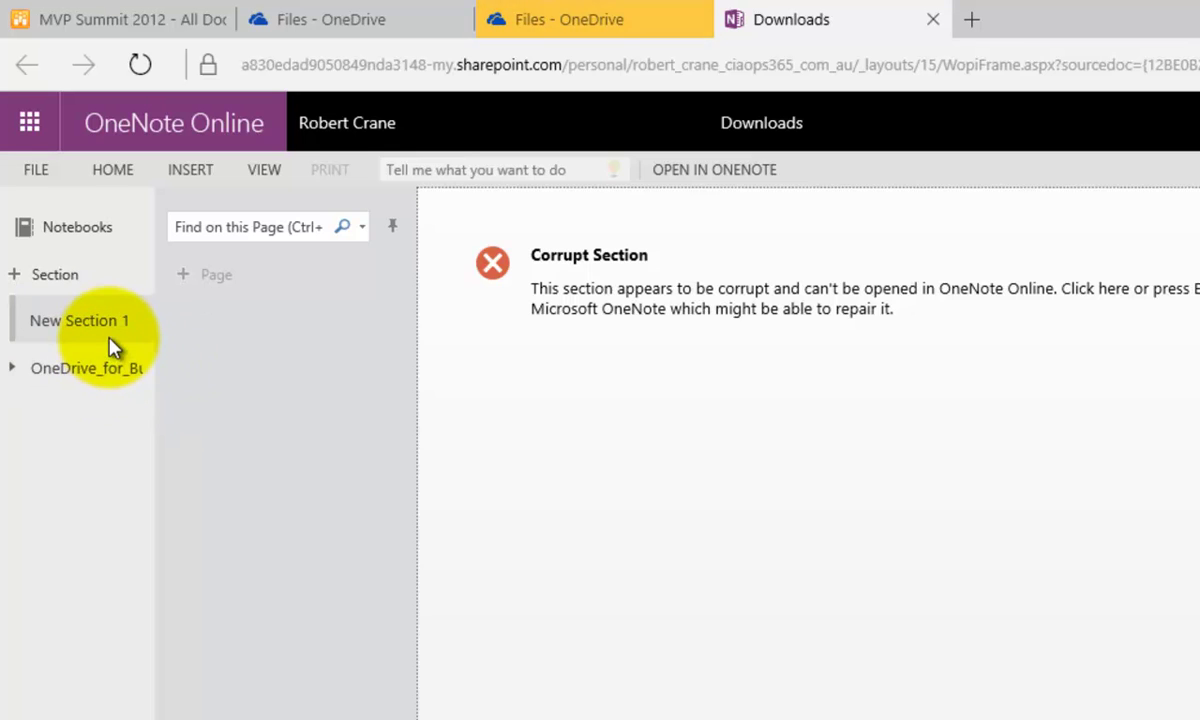
click(106, 368)
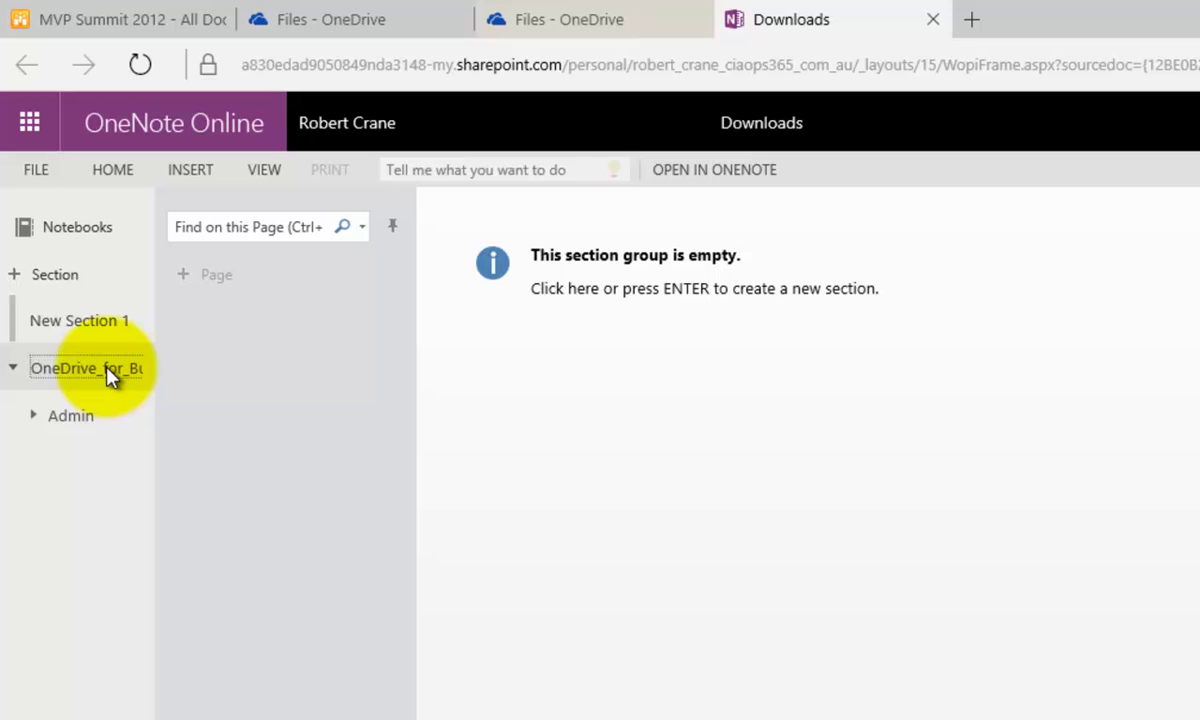
click(97, 419)
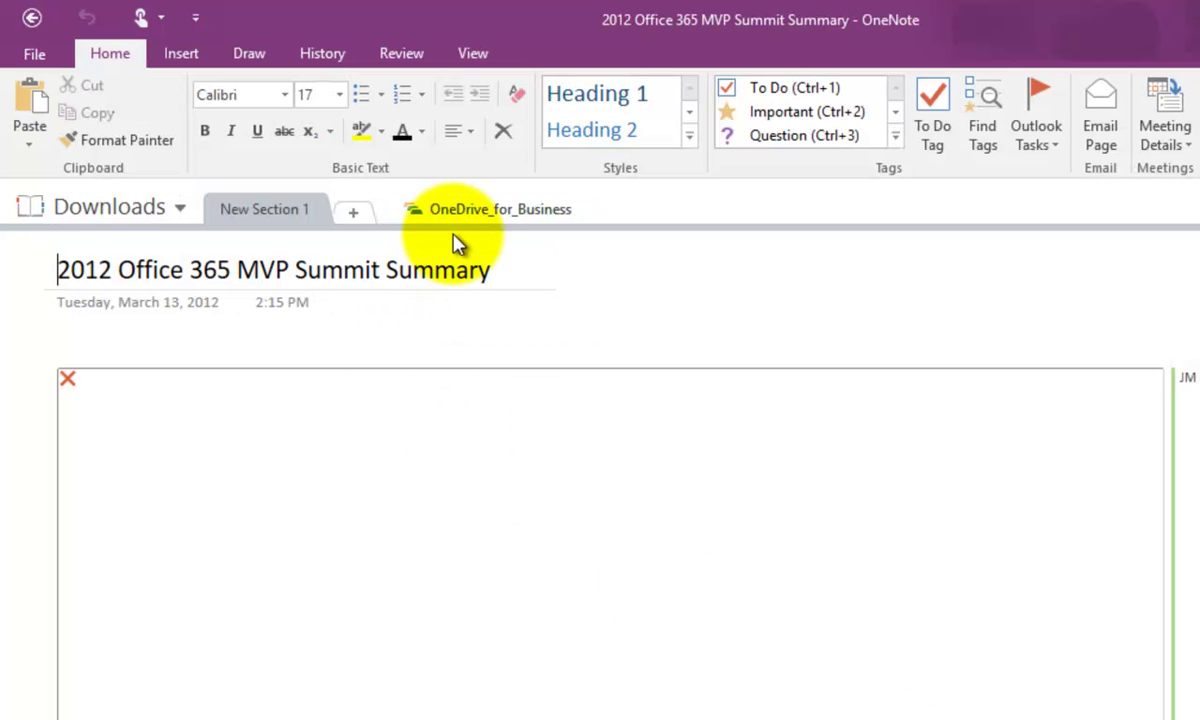
click(466, 212)
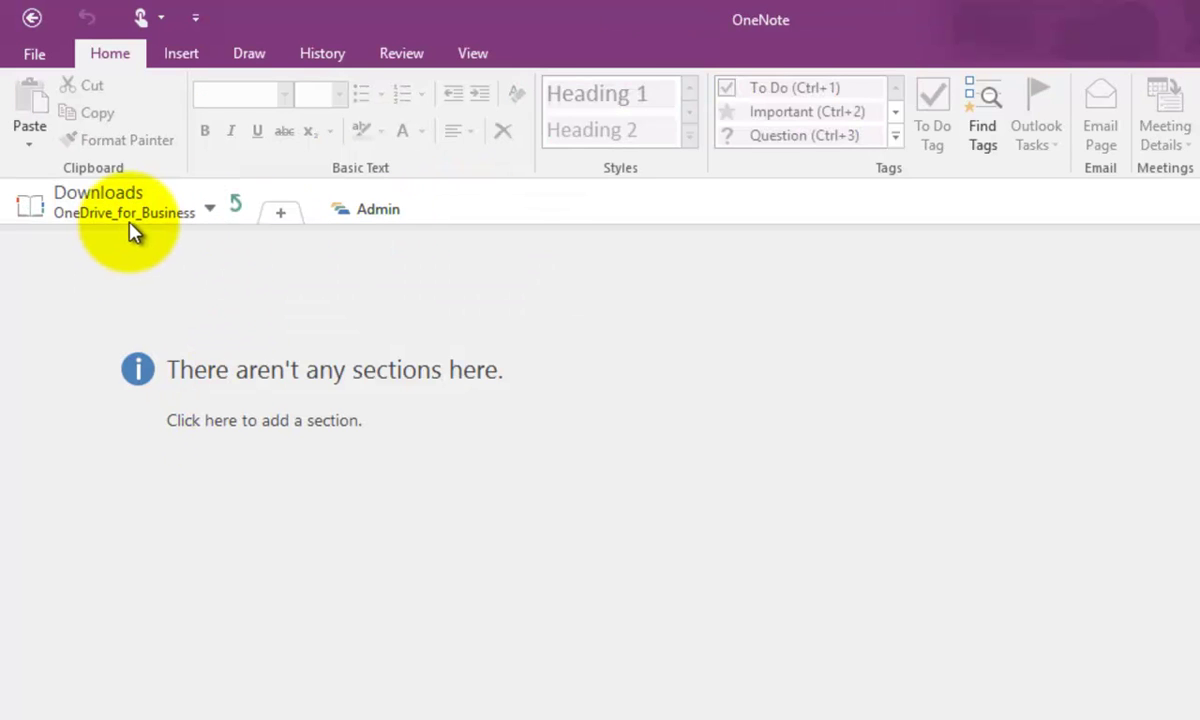
click(388, 214)
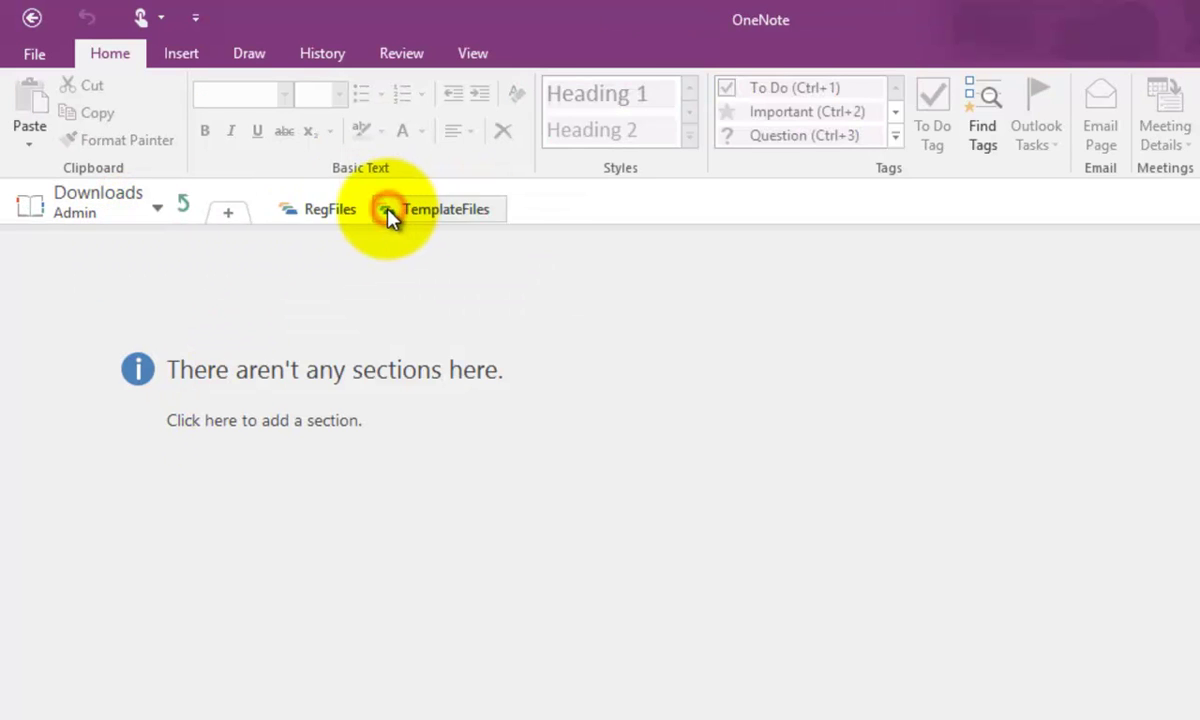
click(185, 204)
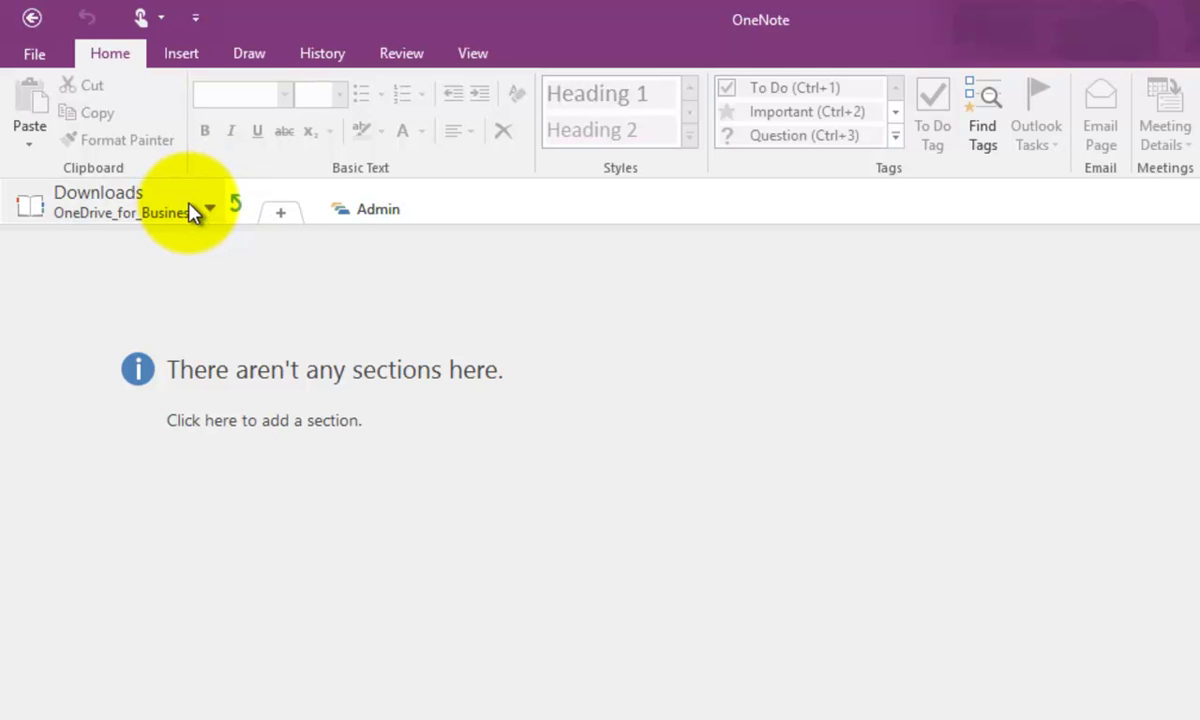
click(240, 212)
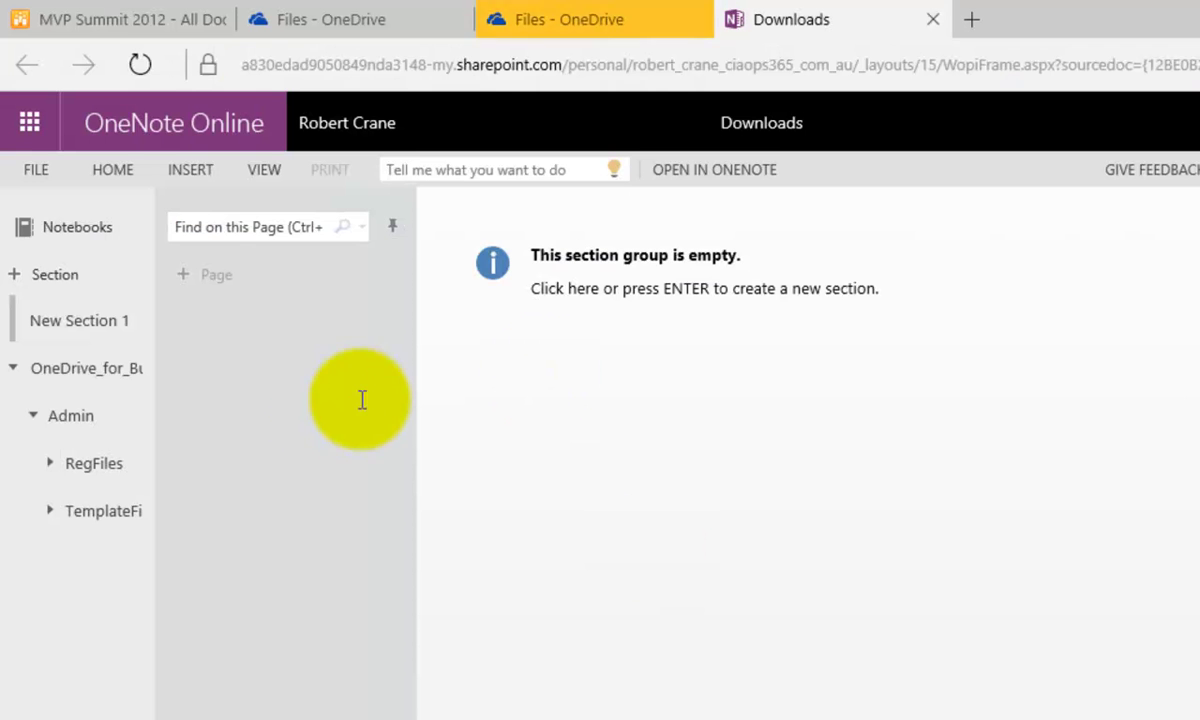
- Cancel an unwanted new section, then open New Section 1's 2012 Office 365 MVP Summit Summary page
click(66, 282)
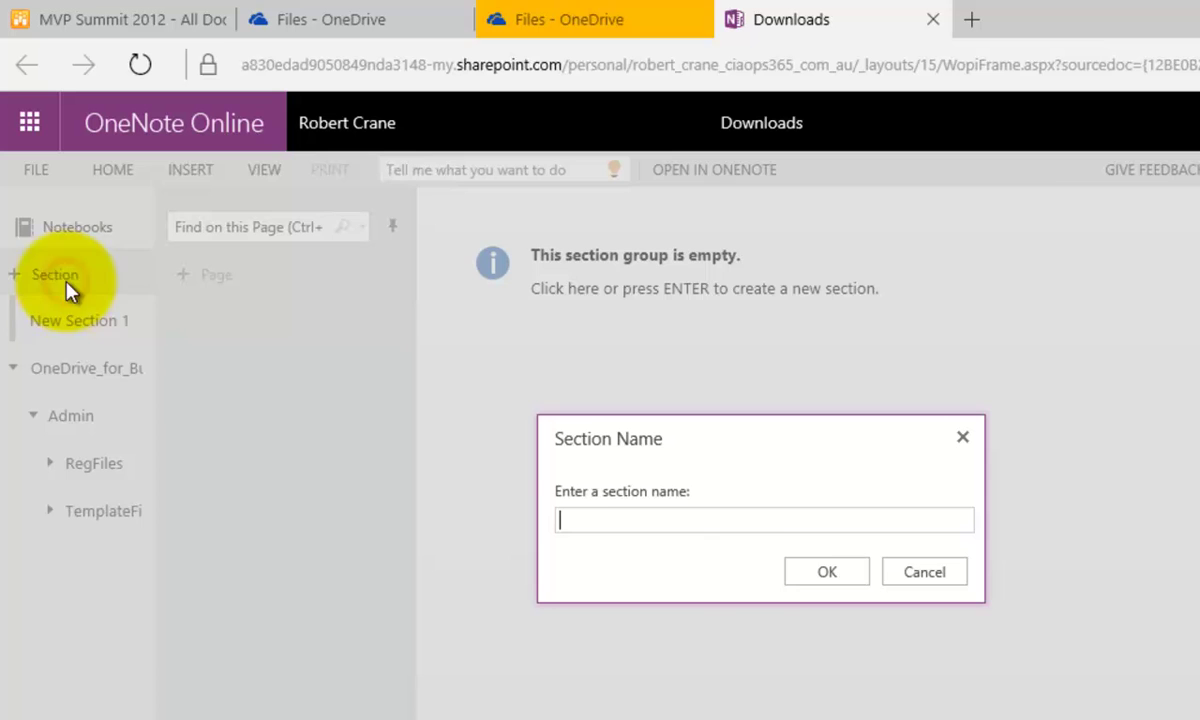
click(905, 590)
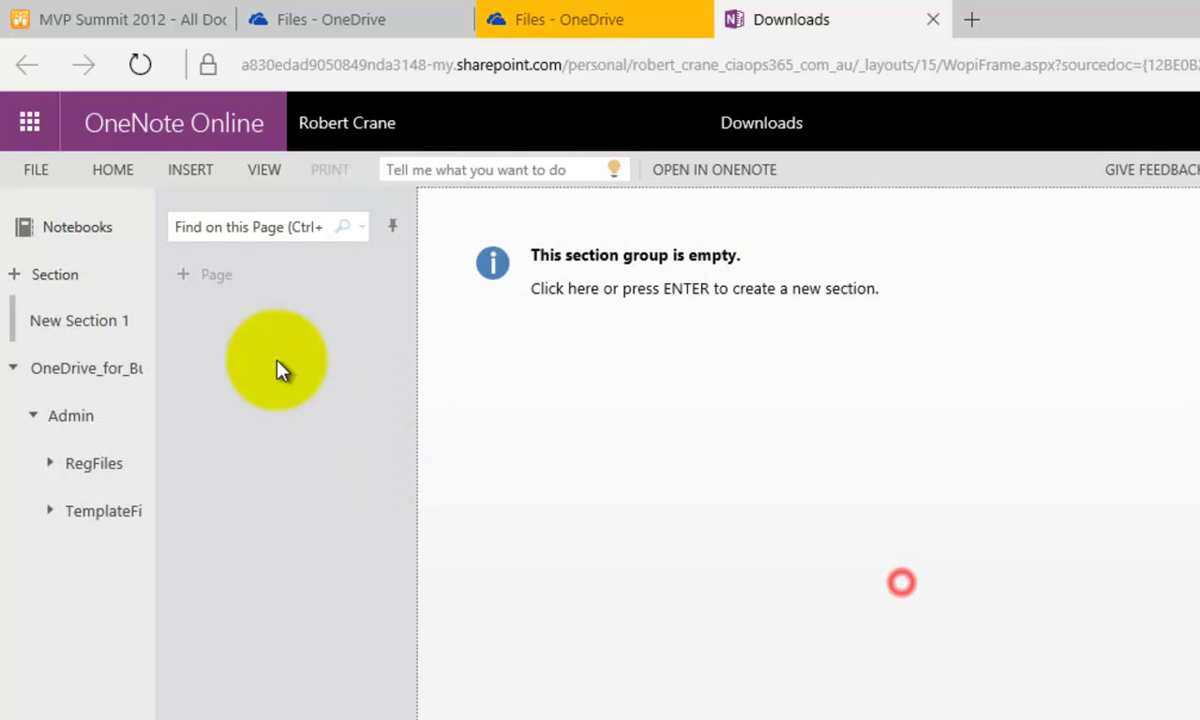
click(95, 298)
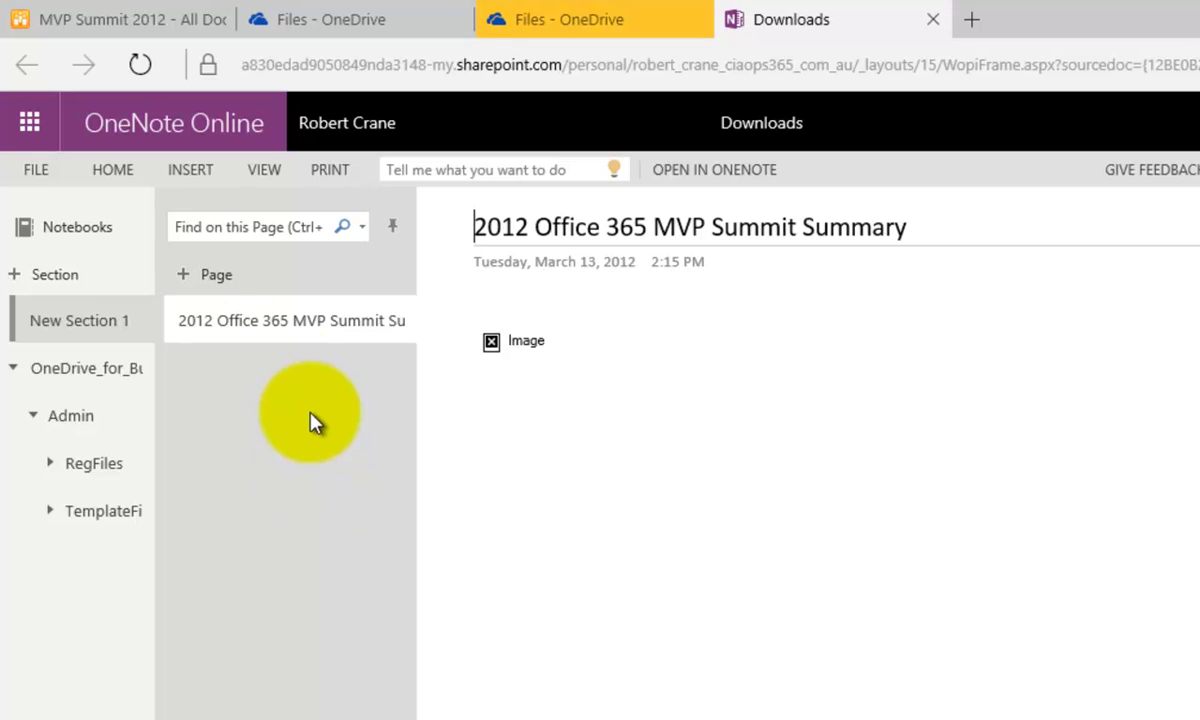
click(213, 332)
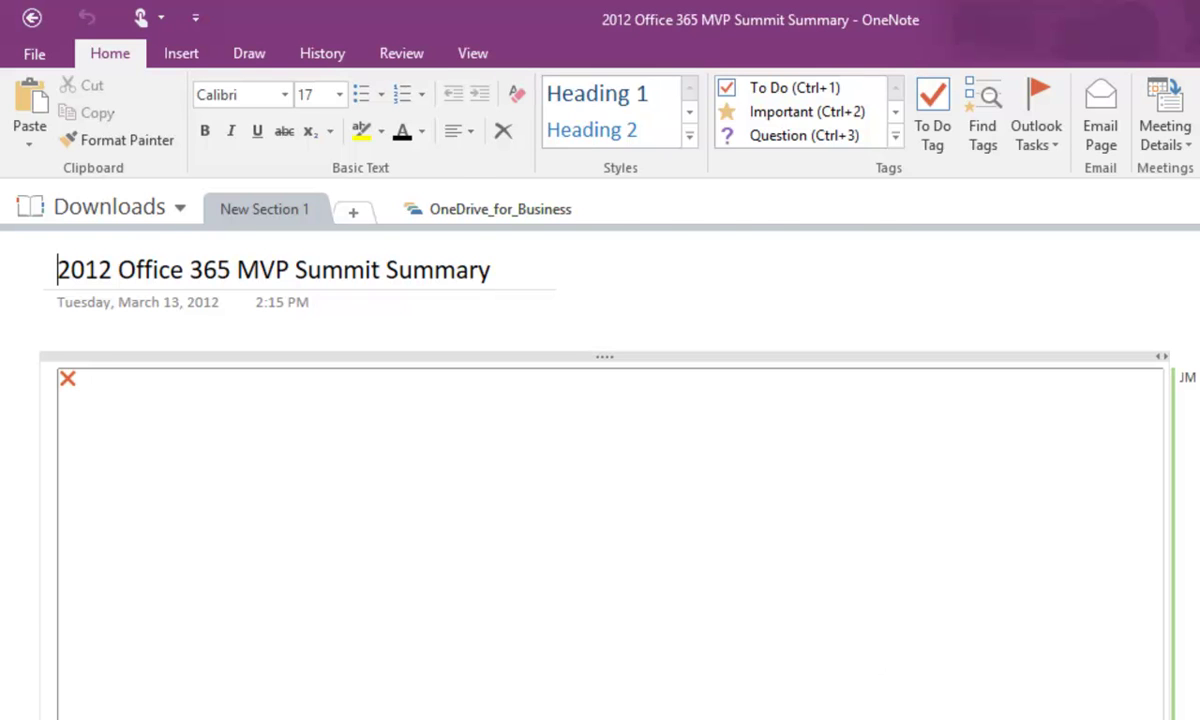
key(alt+Tab)
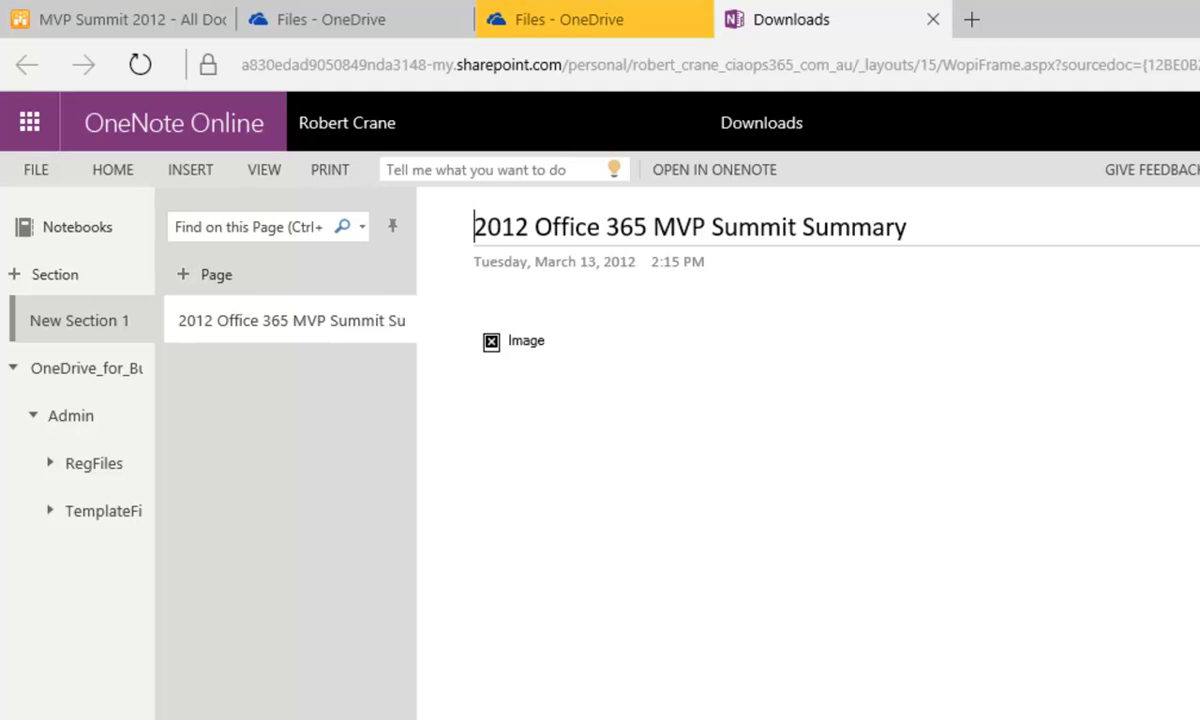
click(117, 20)
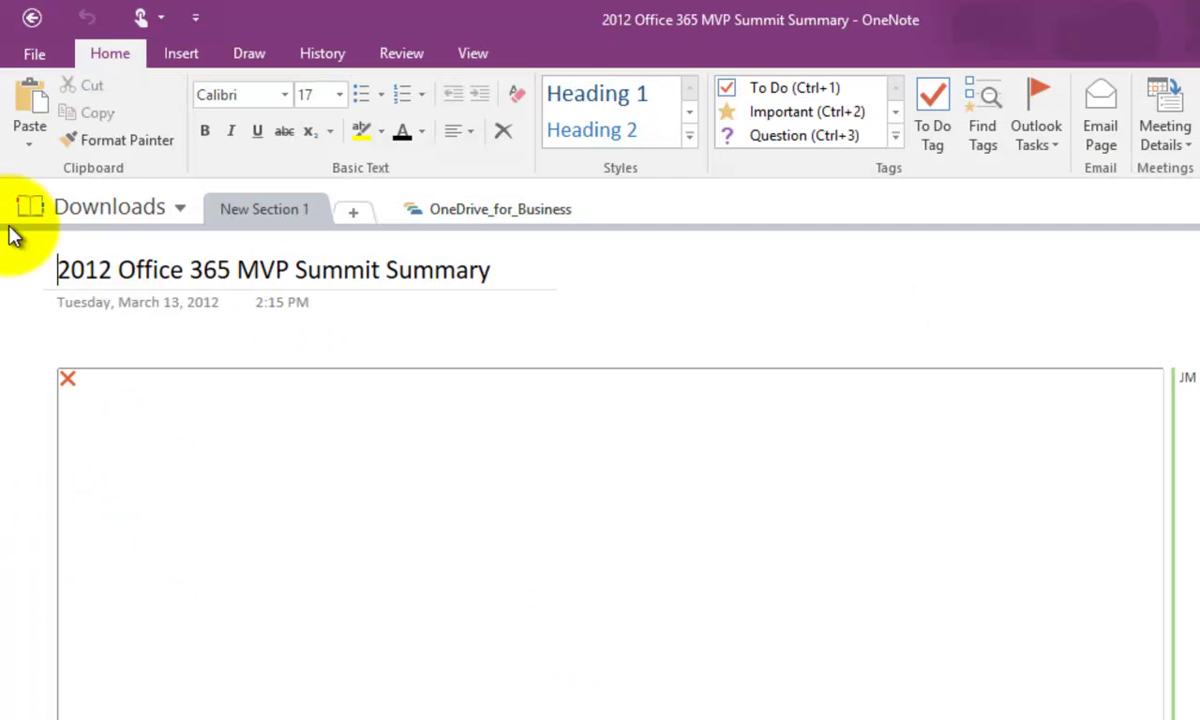
- Check that Downloads syncs to Documents/Downloads on OneDrive, cancel both dialogs, and return to the browser
right_click(103, 215)
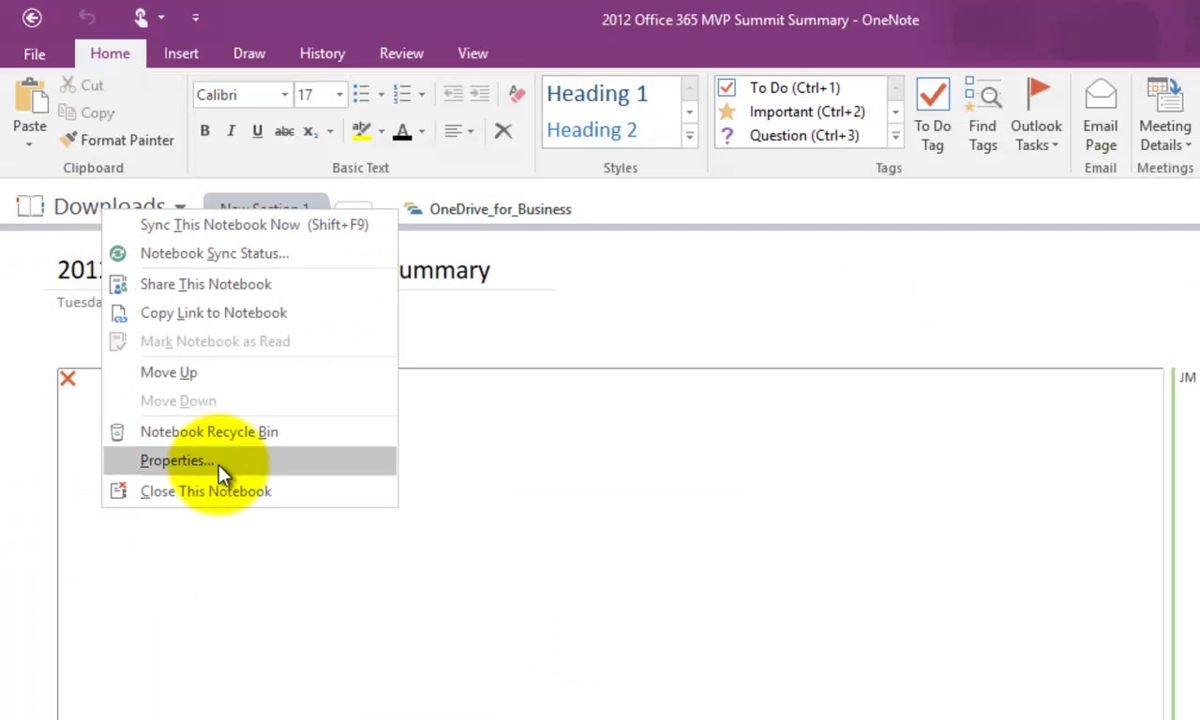
click(178, 461)
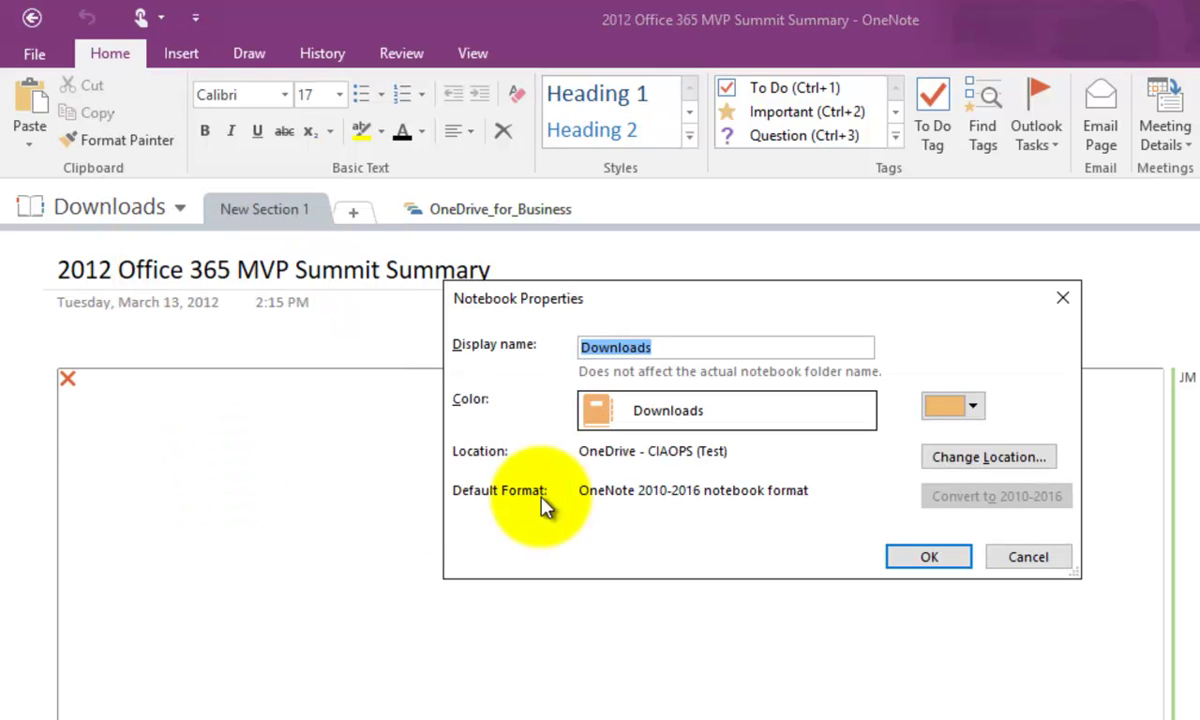
click(985, 460)
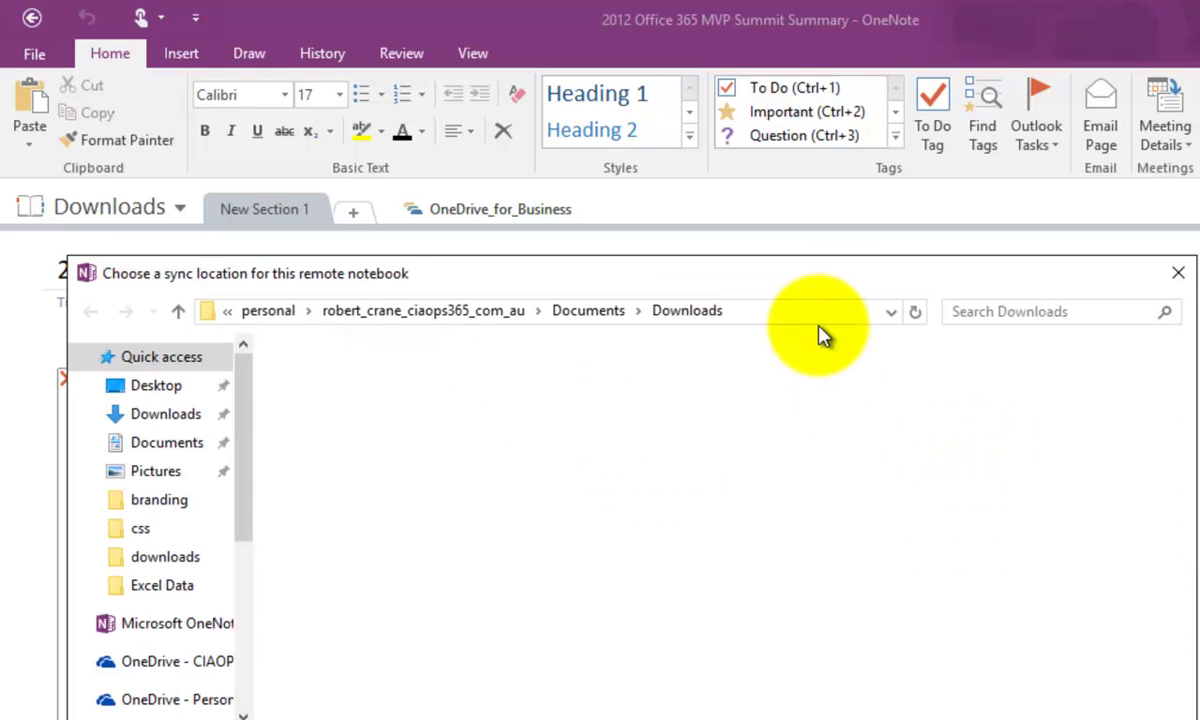
click(817, 311)
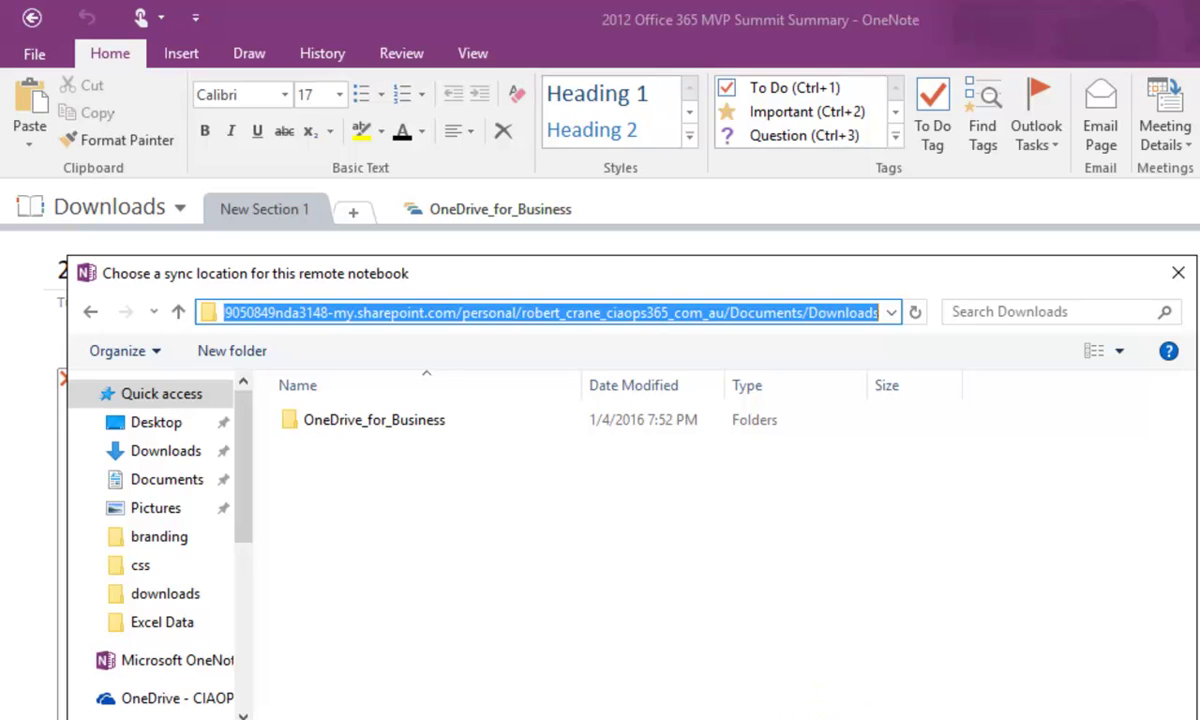
click(828, 716)
click(1030, 560)
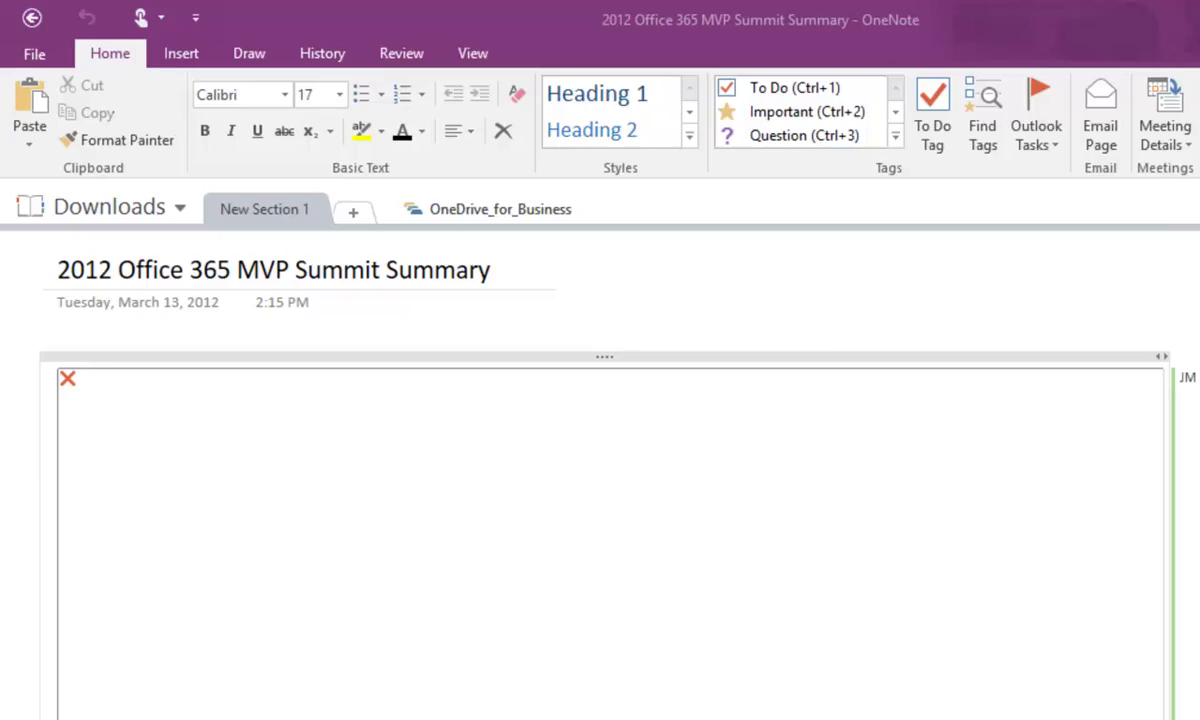
key(alt+Tab)
- Show the OneDrive for Business Files list with the Downloads notebook next to Daybook
click(540, 22)
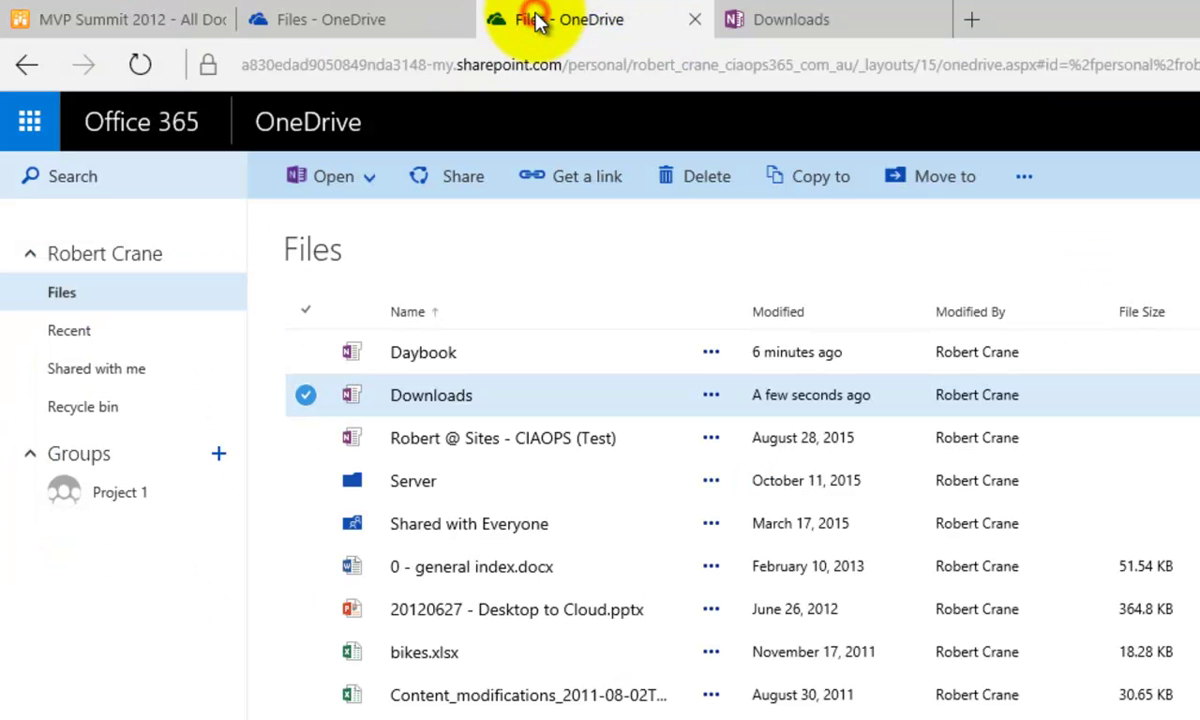